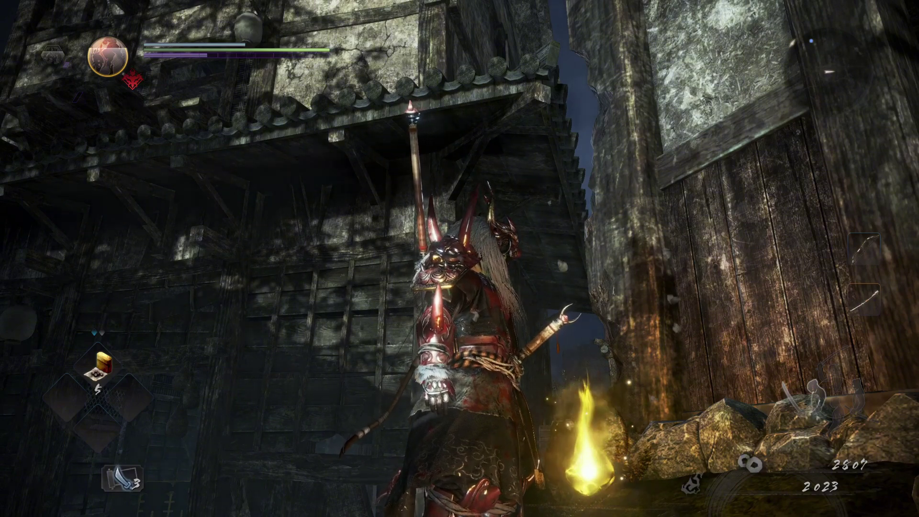
key(a)
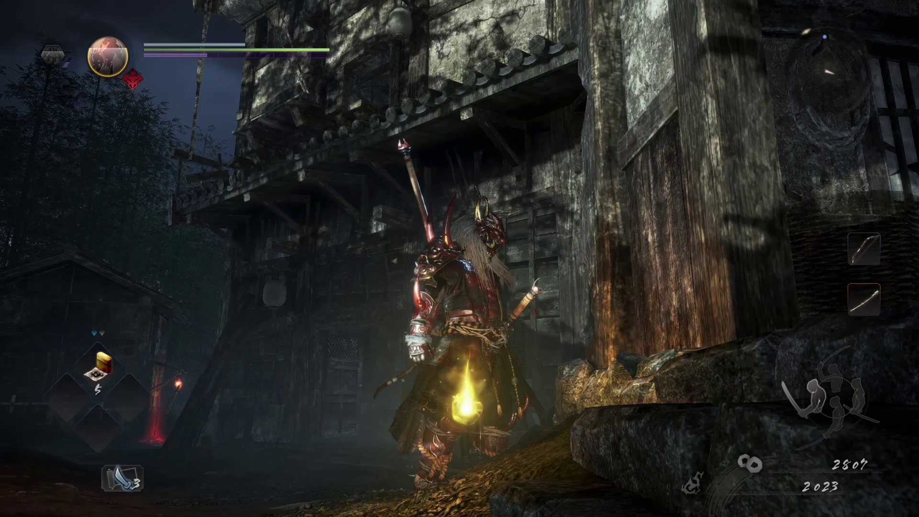
key(a)
key(a)
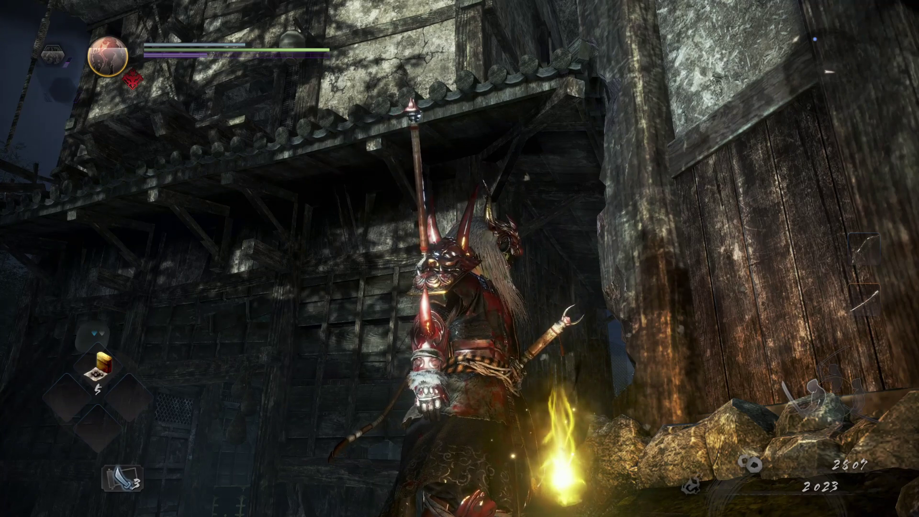
key(w)
key(w)
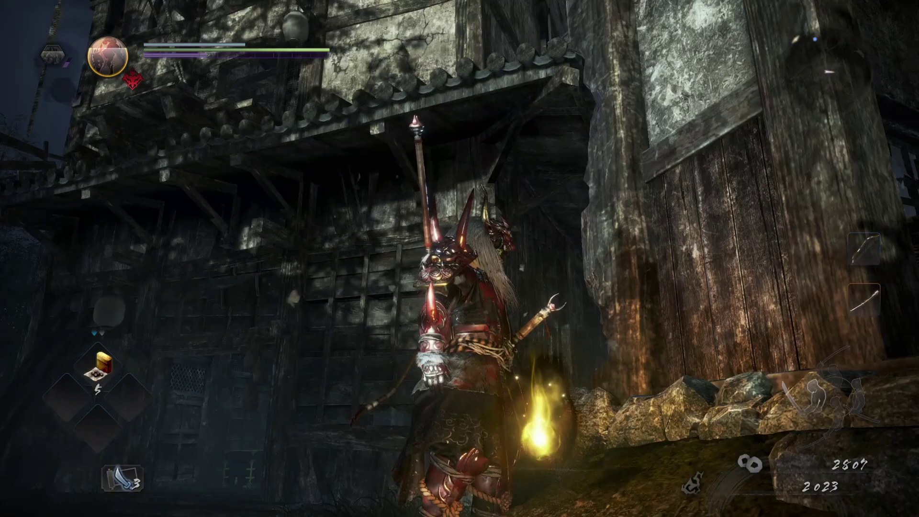
key(s)
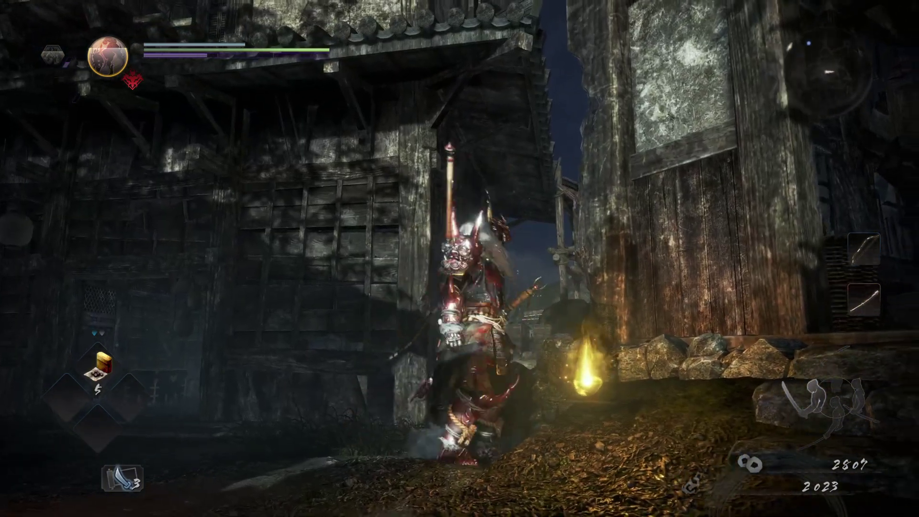
key(w)
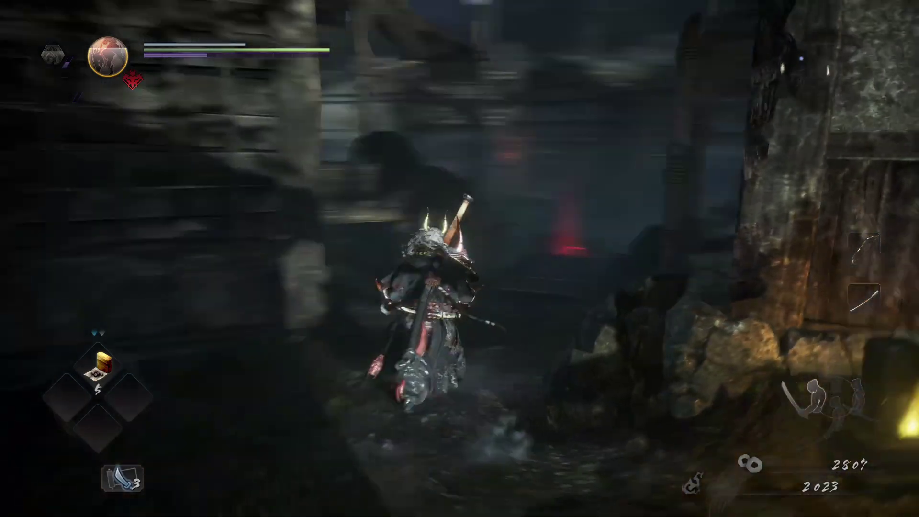
key(w)
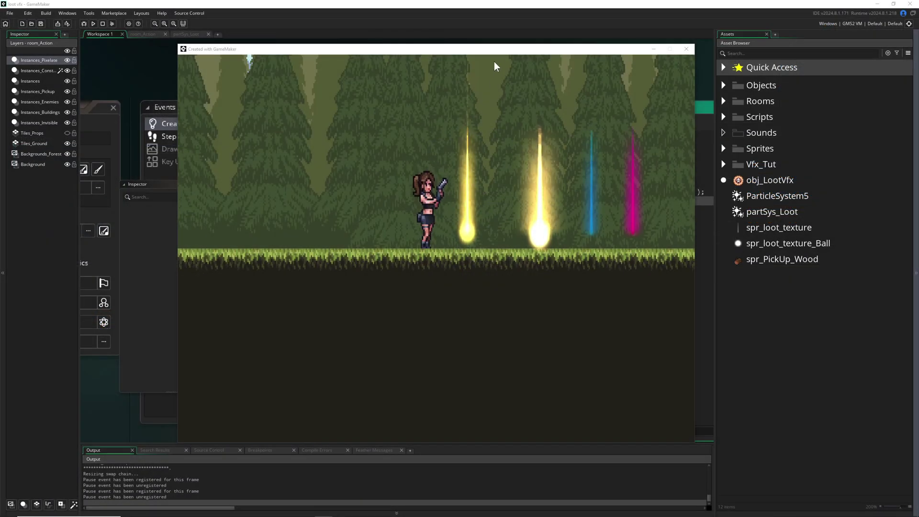
Move the running game preview window aside and close it.
drag(502, 51, 472, 48)
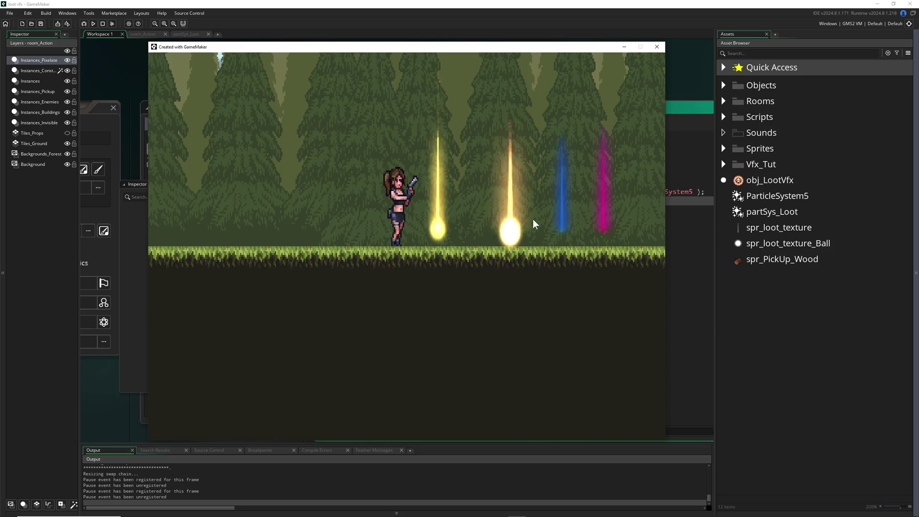
click(660, 47)
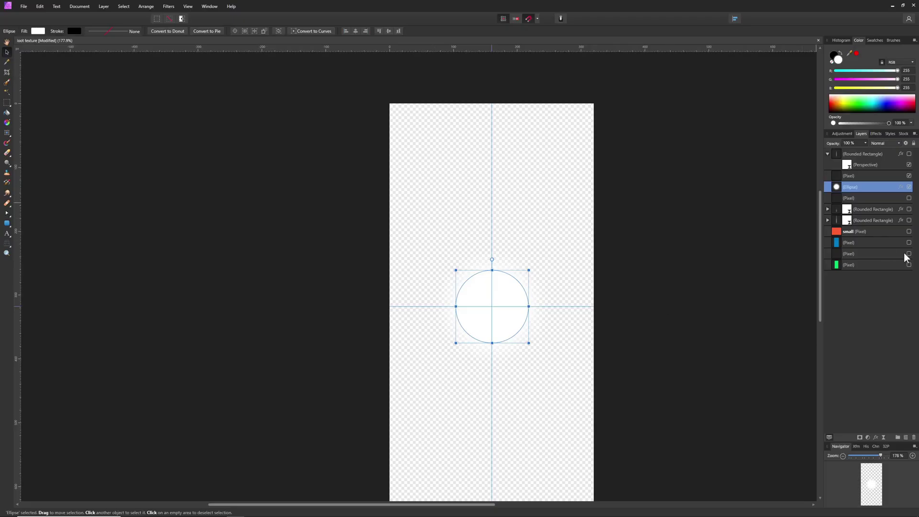
Show the green background layer instead of the ellipse and draw a tall white rounded rectangle over the canvas centre.
click(908, 265)
click(909, 186)
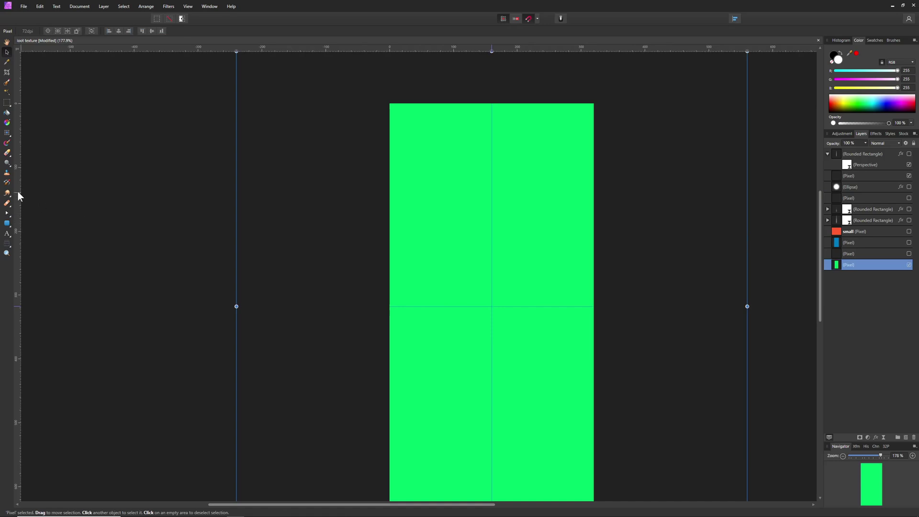
click(7, 223)
click(8, 223)
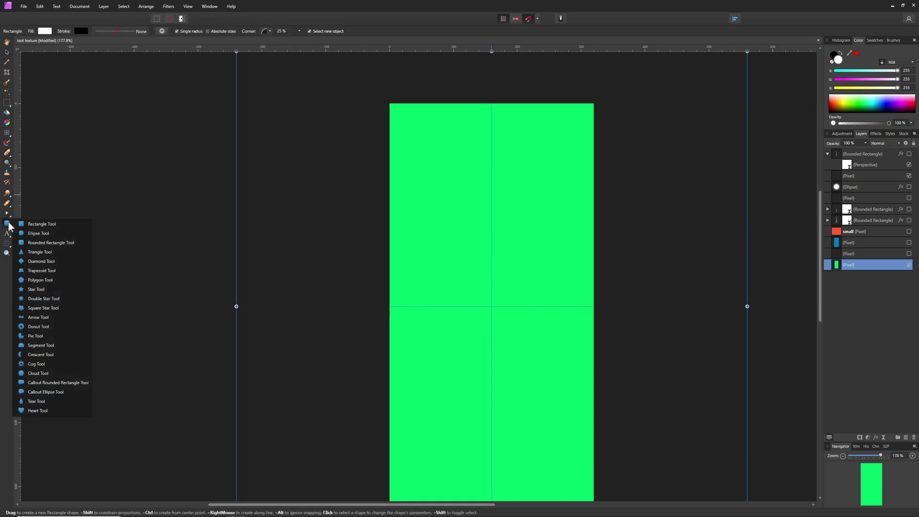
mouse_move(466, 186)
mouse_down()
mouse_move(498, 396)
mouse_move(525, 458)
mouse_move(509, 460)
mouse_move(520, 461)
mouse_up()
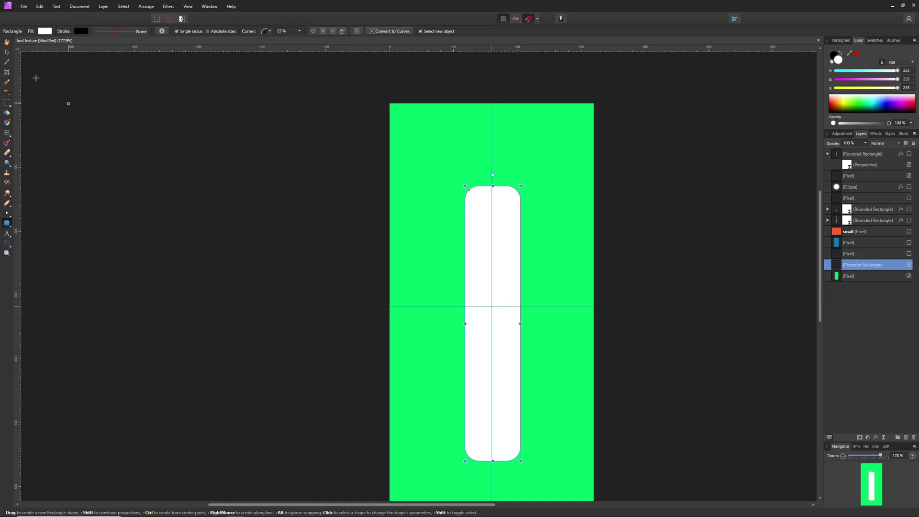
Narrow the white rounded rectangle into a thin vertical strip and centre it on the canvas guides.
click(7, 51)
scroll(518, 270, down, 1)
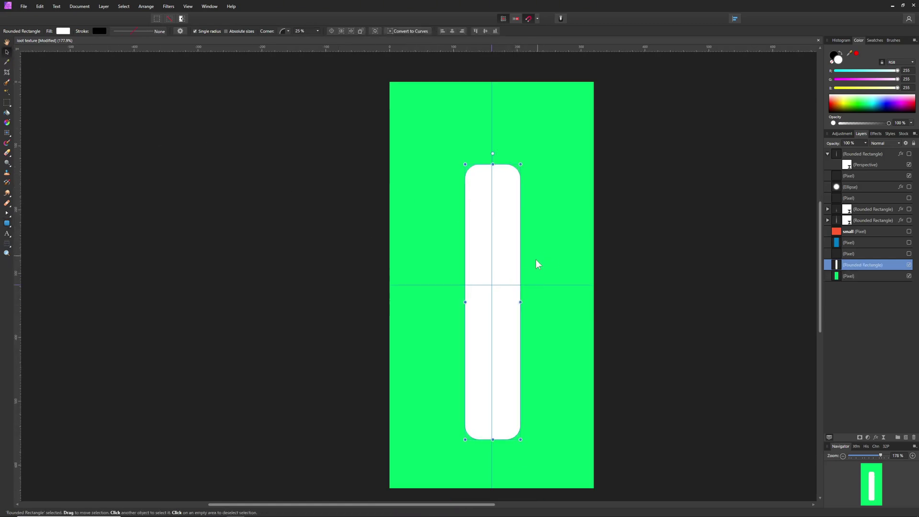
ctrl+scroll(530, 260, up, 1)
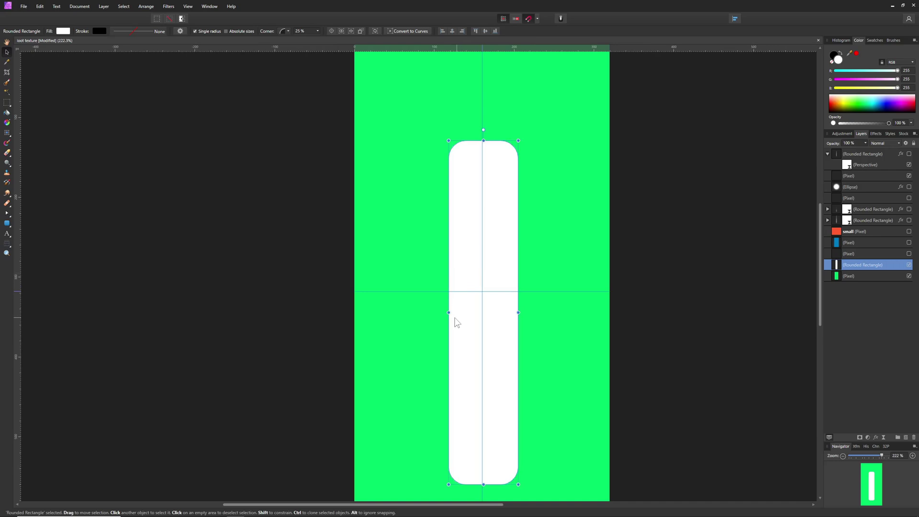
drag(449, 313, 497, 312)
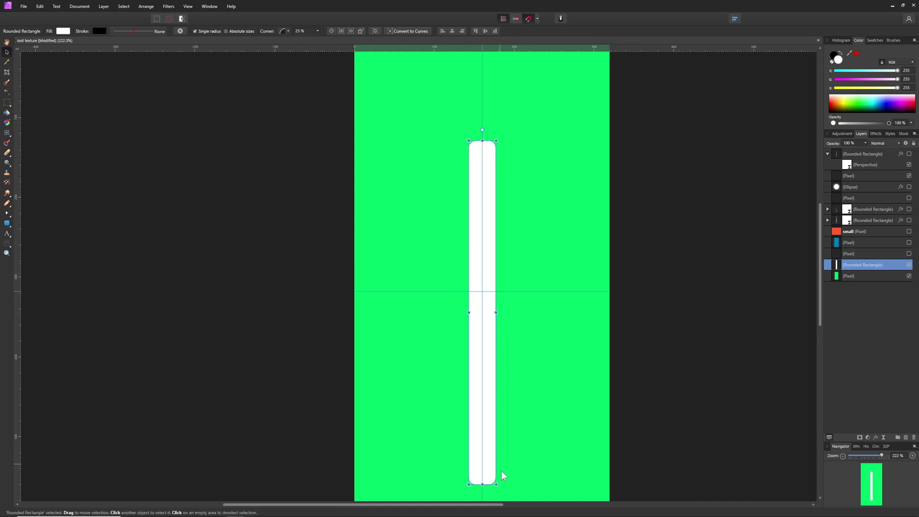
scroll(489, 480, down, 1)
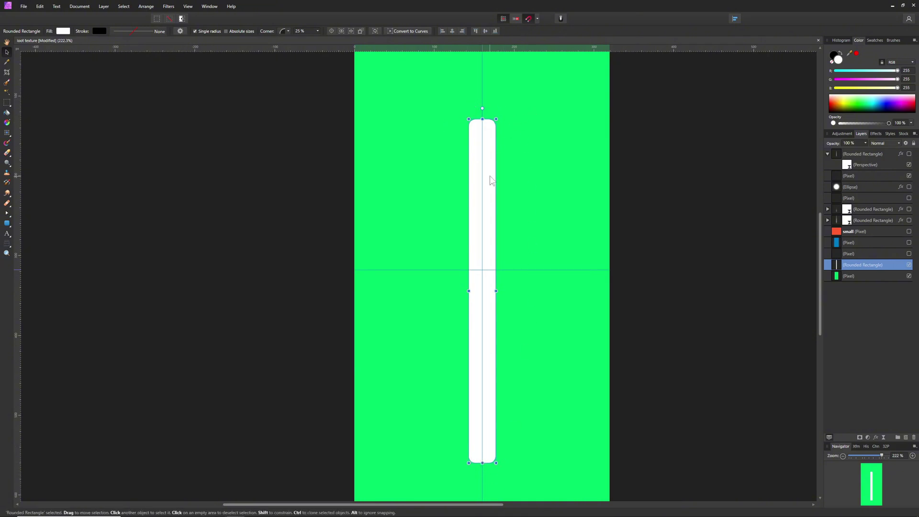
drag(495, 187, 494, 177)
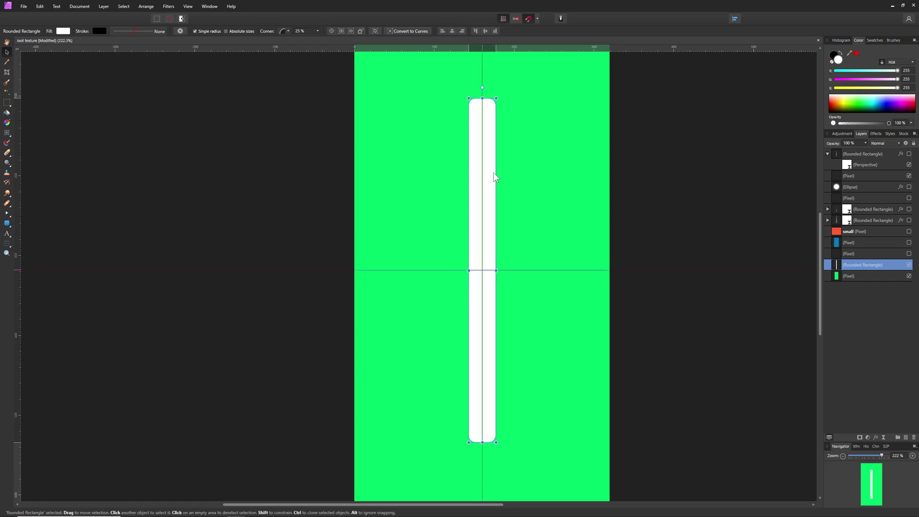
drag(469, 271, 491, 270)
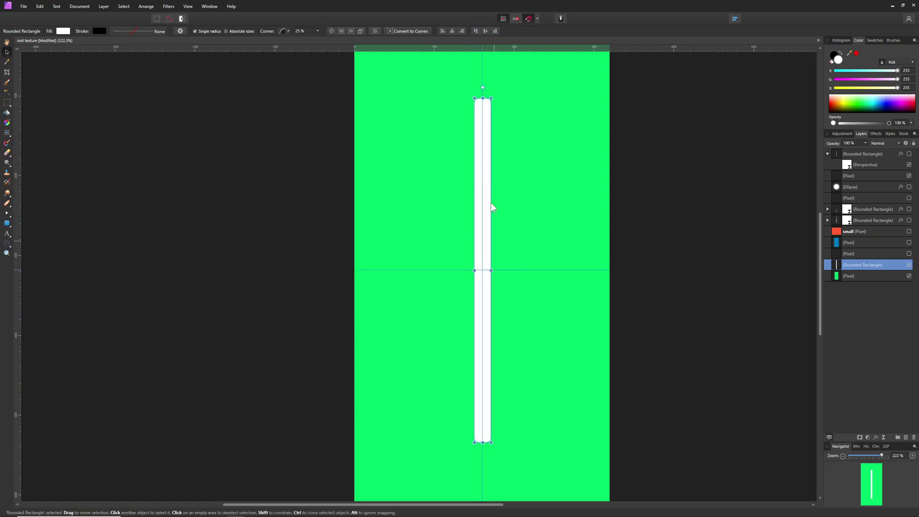
key(shift+Down)
key(shift+Down)
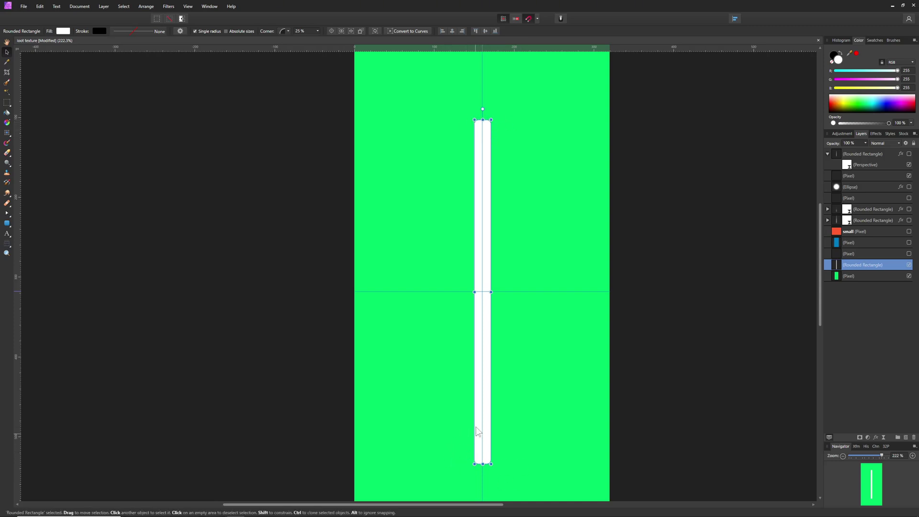
Add a live Perspective distortion filter to the rounded rectangle layer.
click(110, 6)
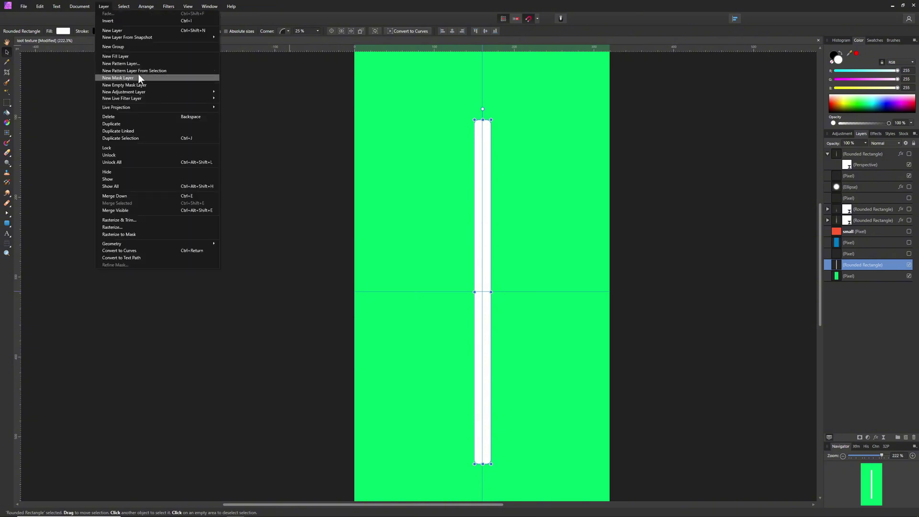
mouse_move(196, 98)
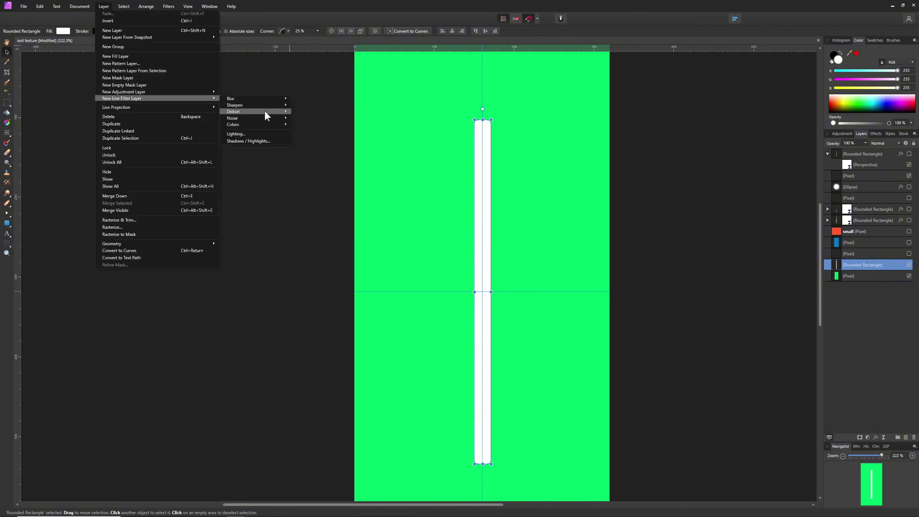
mouse_move(269, 107)
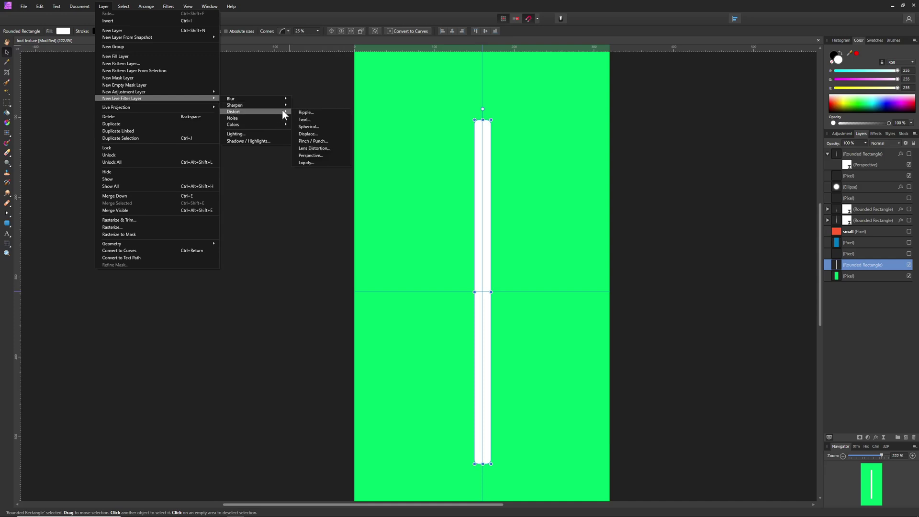
click(320, 155)
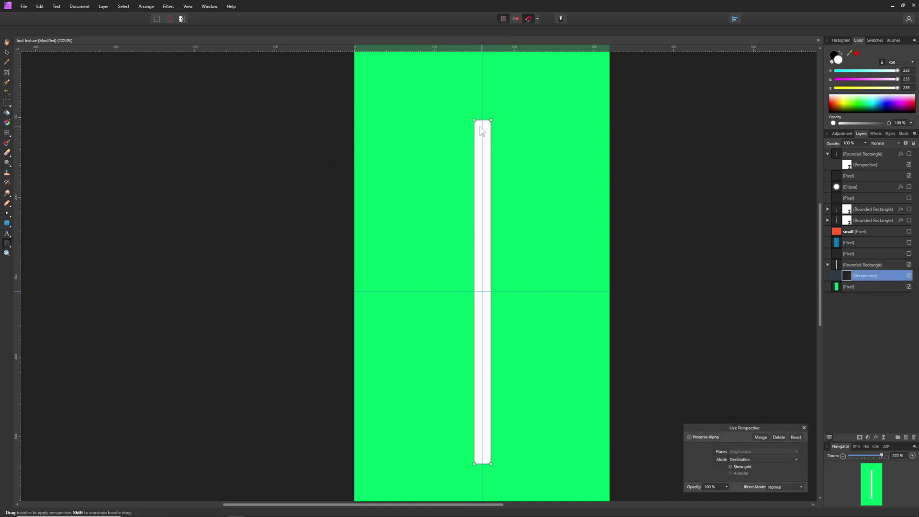
Pull both top perspective corners of the strip in to the vertical guide so the beam tapers to a narrow tip.
drag(476, 122, 481, 121)
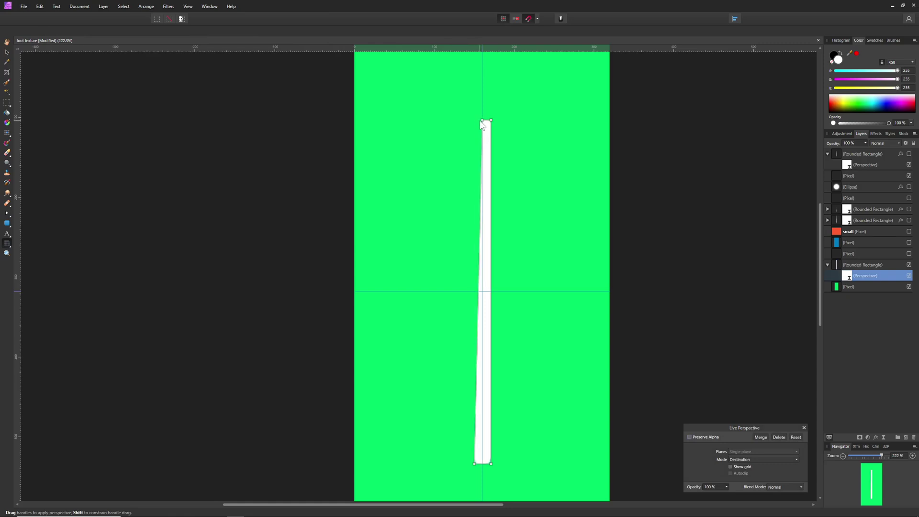
ctrl+scroll(484, 123, up, 8)
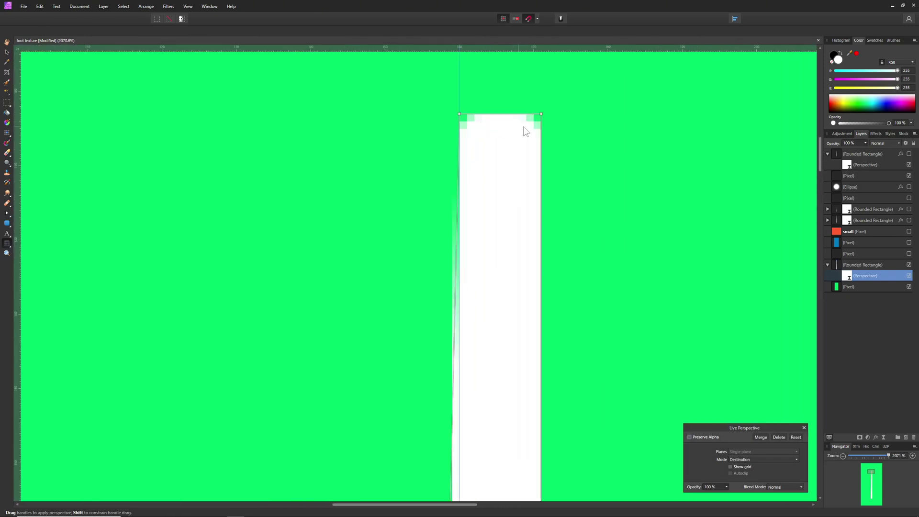
drag(541, 113, 469, 113)
ctrl+scroll(449, 214, down, 6)
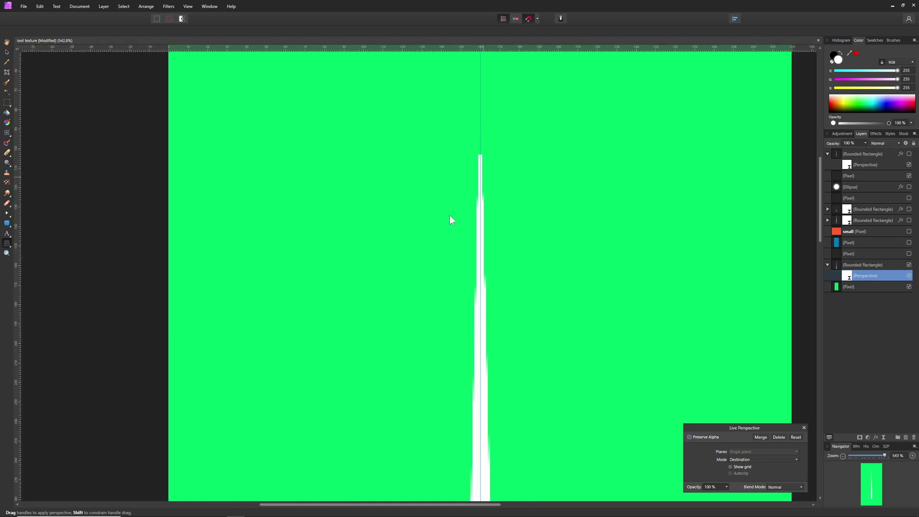
ctrl+scroll(405, 283, down, 2)
scroll(414, 288, down, 2)
ctrl+scroll(418, 291, down, 3)
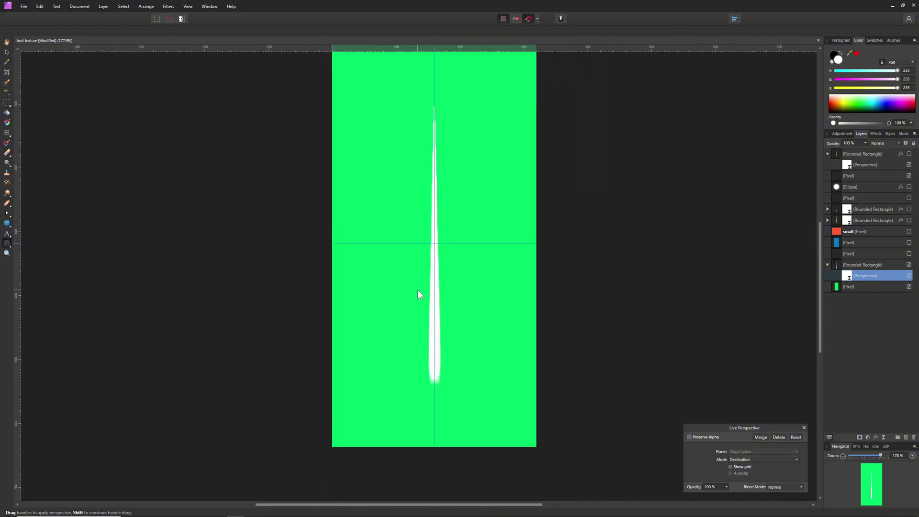
ctrl+scroll(443, 385, up, 3)
scroll(426, 383, up, 3)
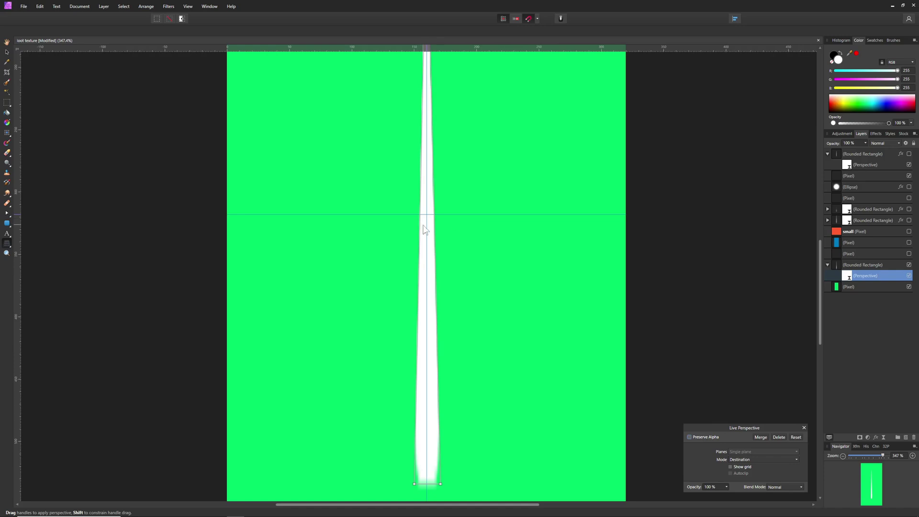
Give the rounded rectangle layer a white Outer Glow with a radius of 19.6 px and an opacity of about 46%.
click(858, 266)
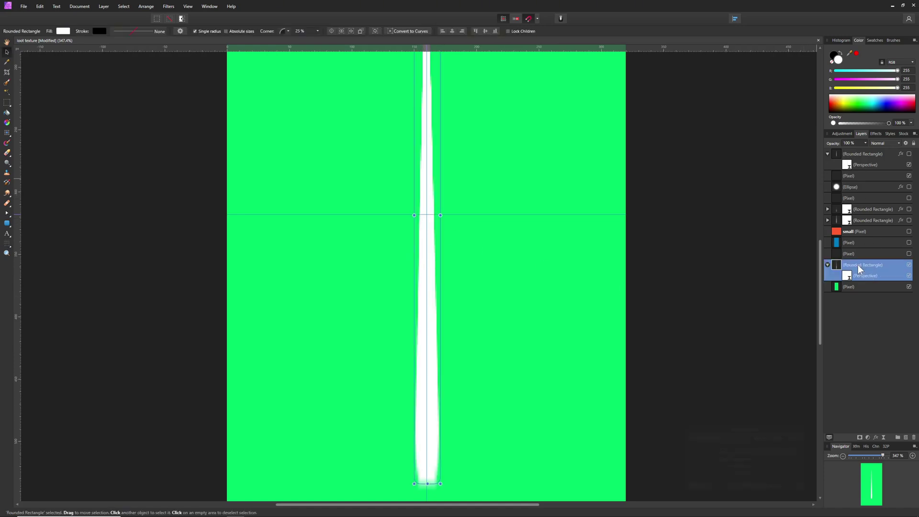
click(877, 134)
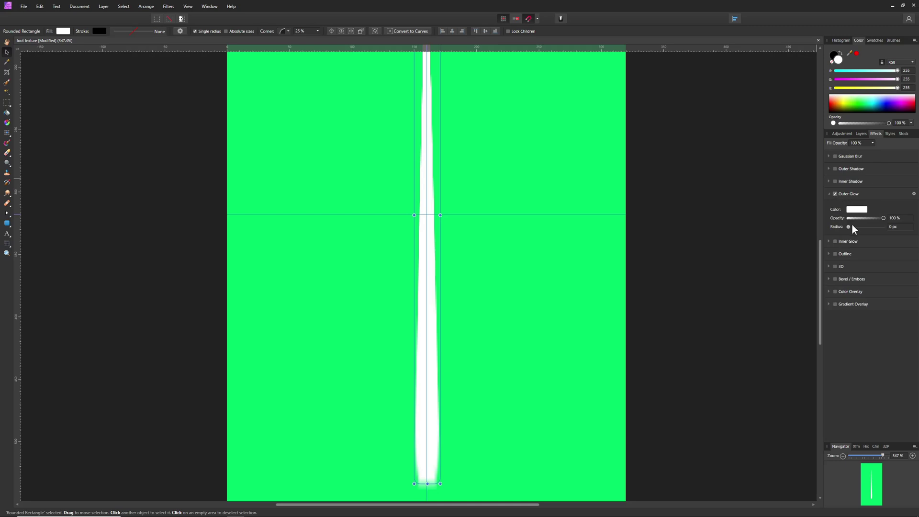
mouse_move(850, 227)
mouse_down()
mouse_move(872, 228)
mouse_move(851, 217)
mouse_move(860, 217)
mouse_up()
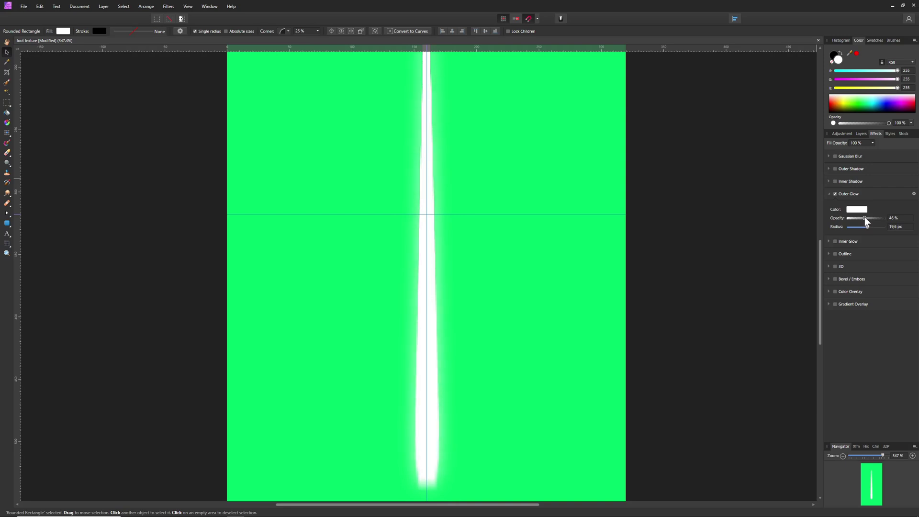
click(737, 237)
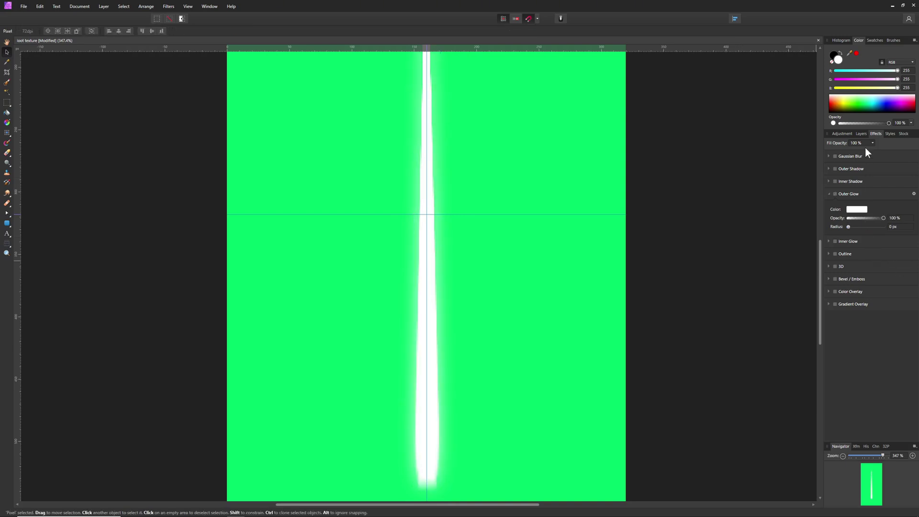
Hide the green background layer to check the beam on the transparent canvas.
click(860, 133)
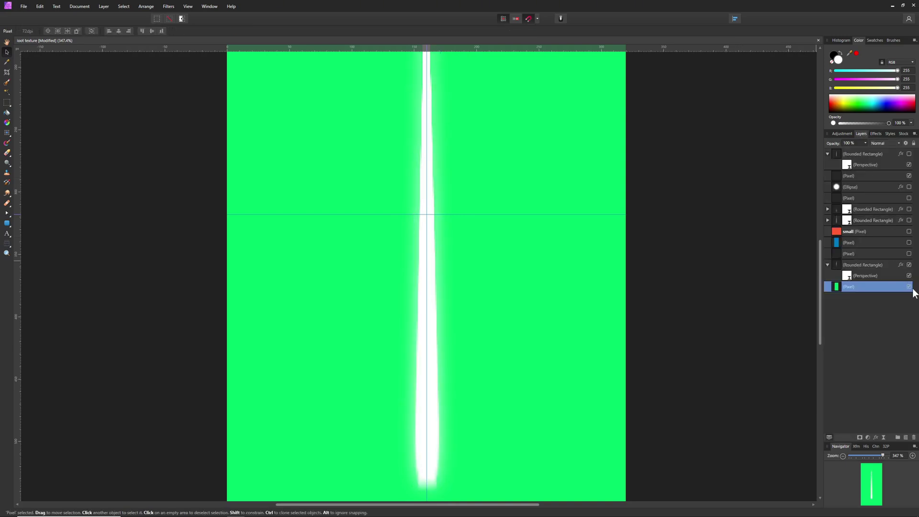
click(908, 287)
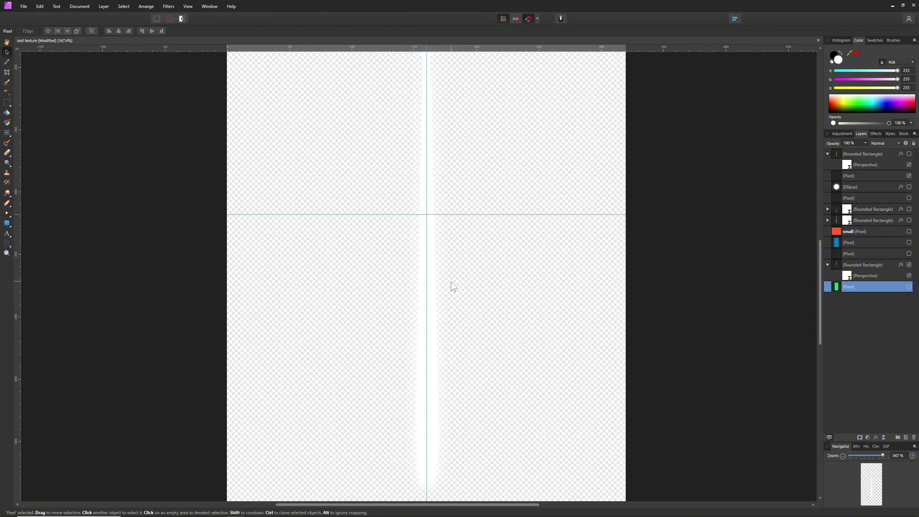
ctrl+scroll(451, 281, down, 4)
ctrl+scroll(450, 282, up, 2)
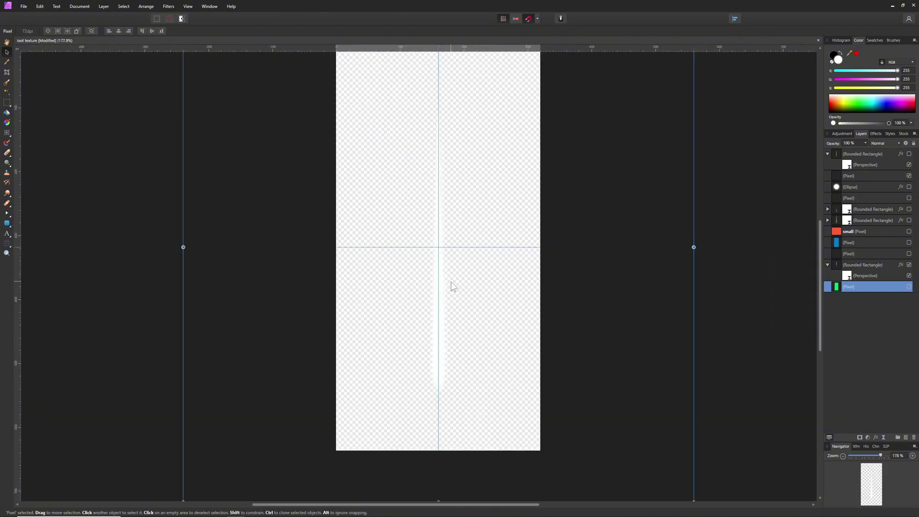
Show the glowing ellipse layer and the green background layer together with the beam.
click(909, 197)
click(909, 287)
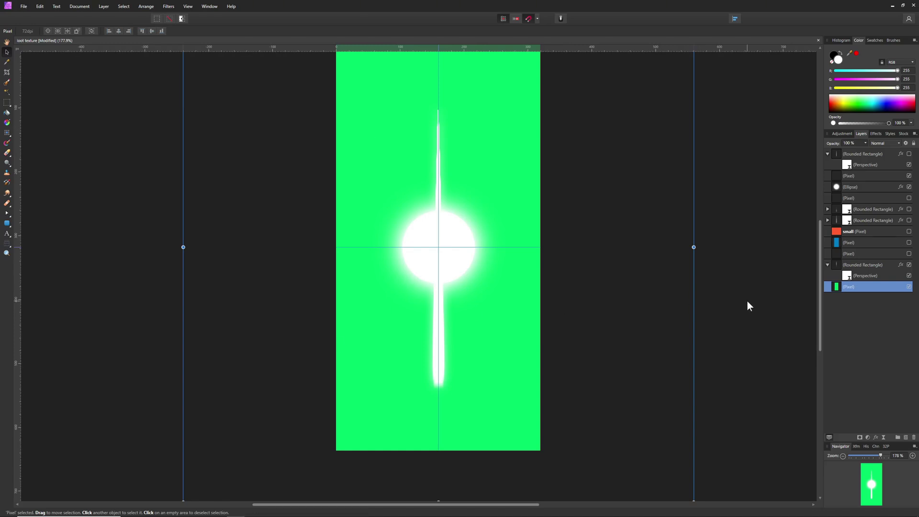
Switch to GameMaker and create a new particle system asset with its default name.
key(alt+Tab)
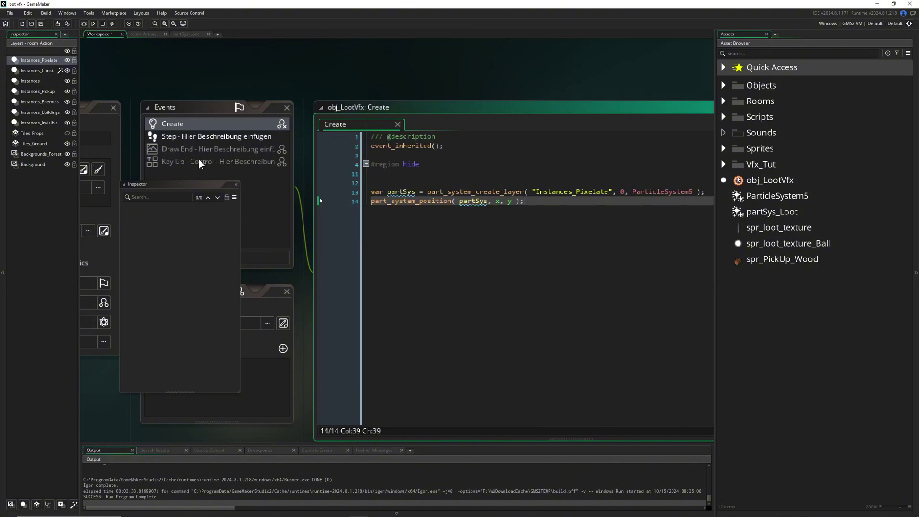
right_click(745, 282)
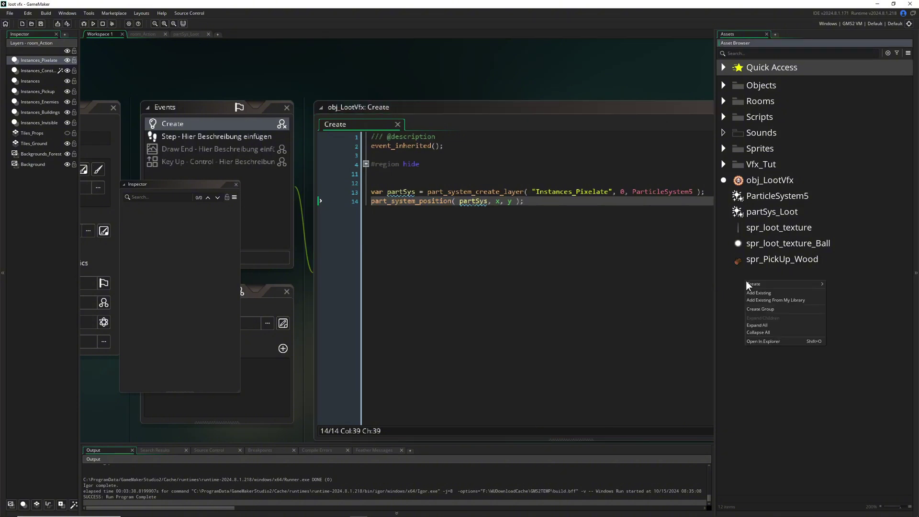
mouse_move(752, 286)
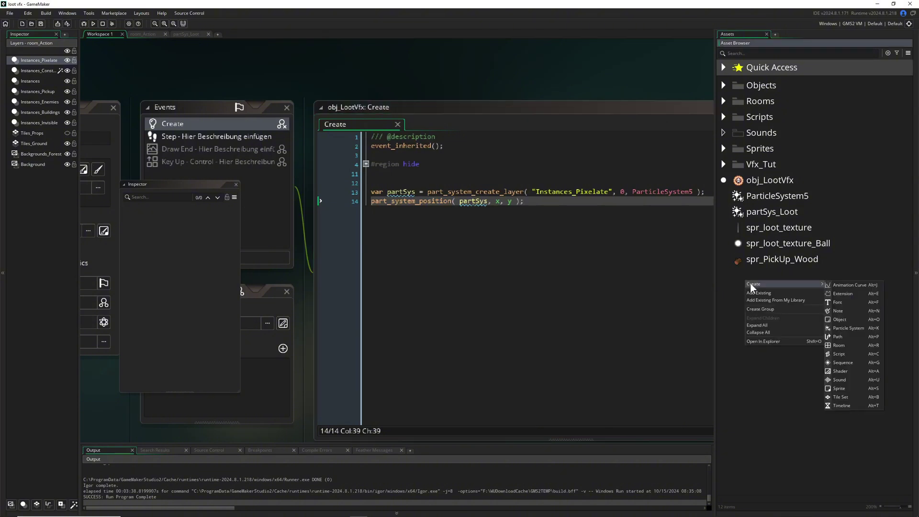
click(856, 328)
key(Return)
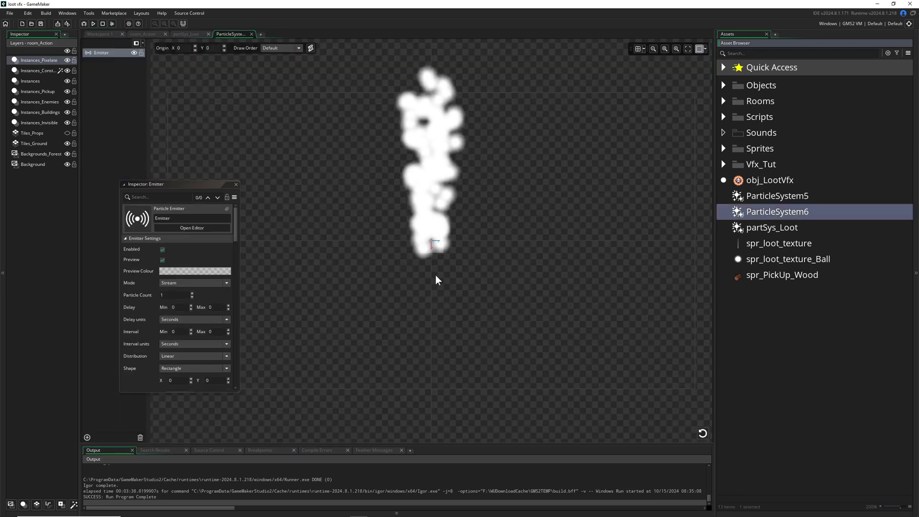
Enlarge the emitter's inspector and assign the spr_loot_texture sprite as the particle texture.
drag(202, 182, 192, 63)
drag(231, 272, 311, 433)
click(229, 341)
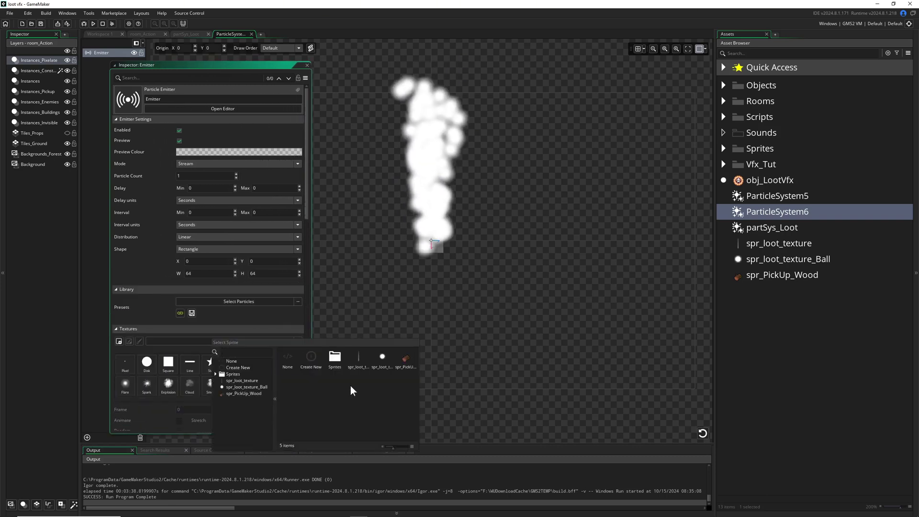
click(358, 359)
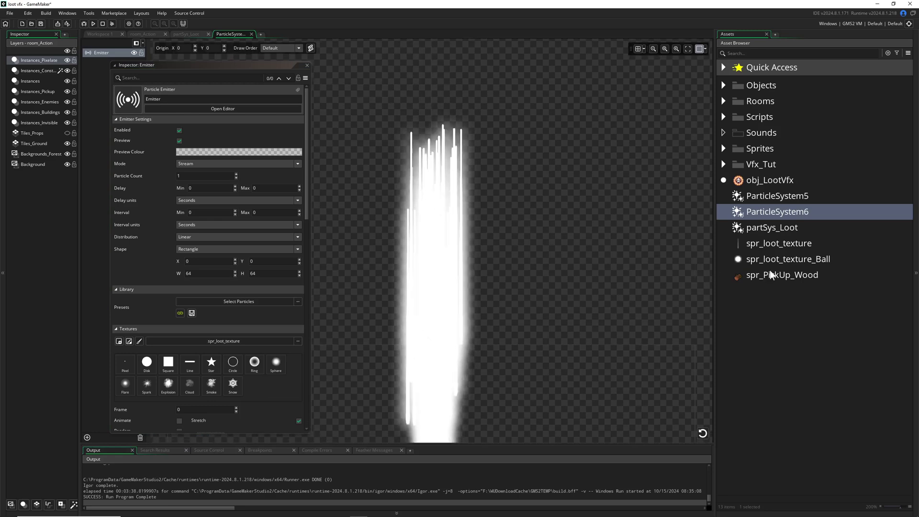
Inspect the spr_loot_texture sprite and its origin, close its editor and return to the new particle system.
click(766, 245)
double_click(749, 242)
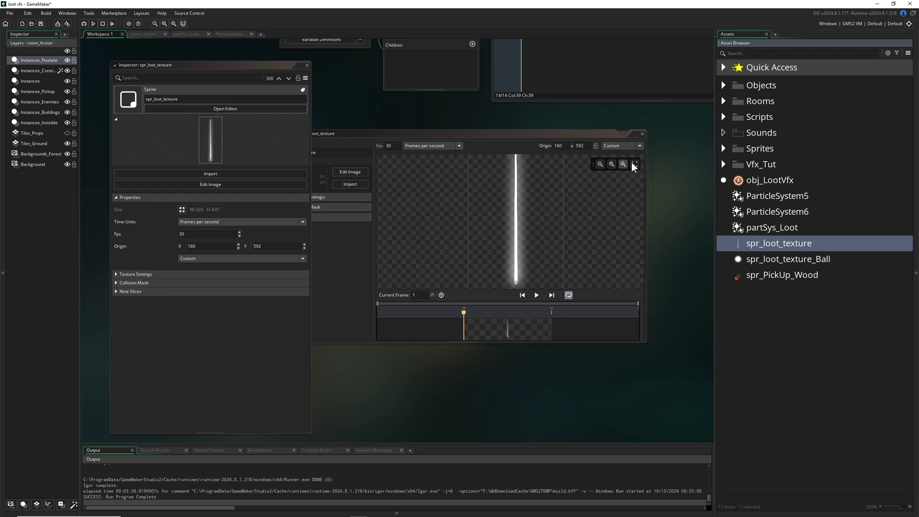
click(641, 135)
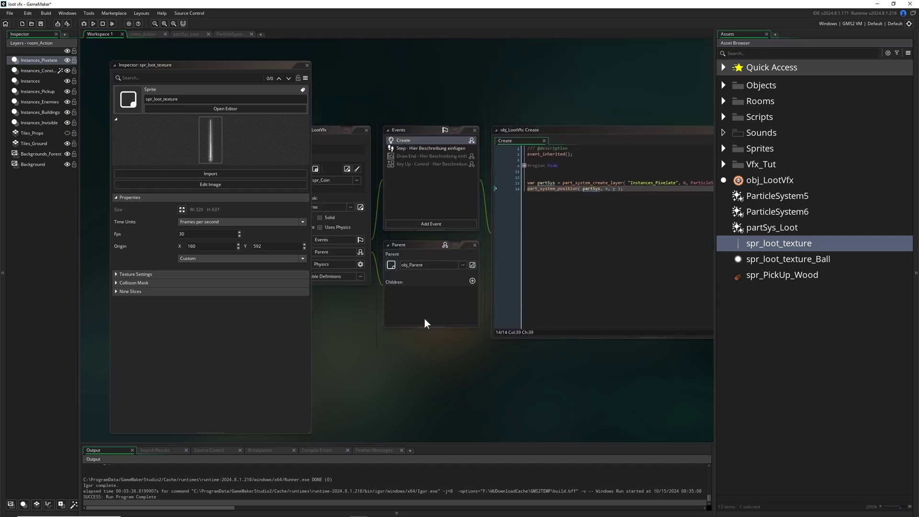
click(230, 33)
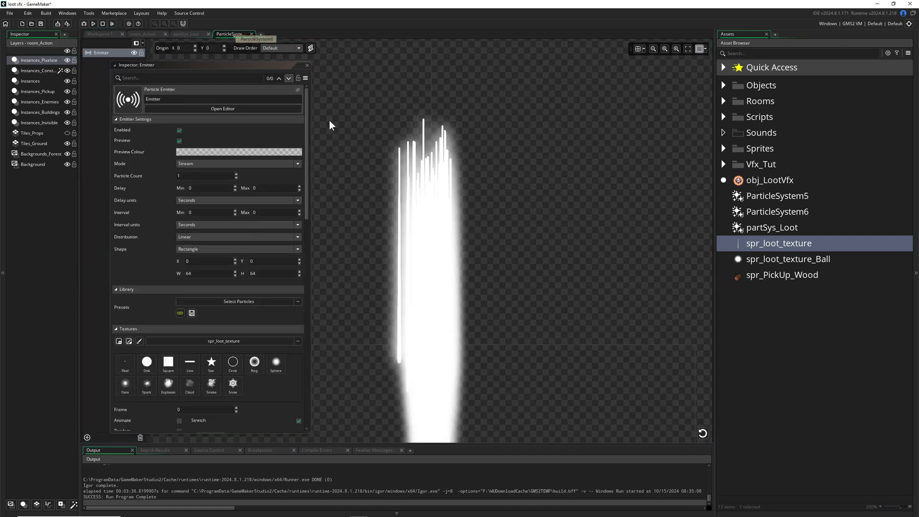
Set the emitter's minimum and maximum particle direction both to 90 so the beams travel straight up.
scroll(192, 253, down, 2)
scroll(191, 253, down, 10)
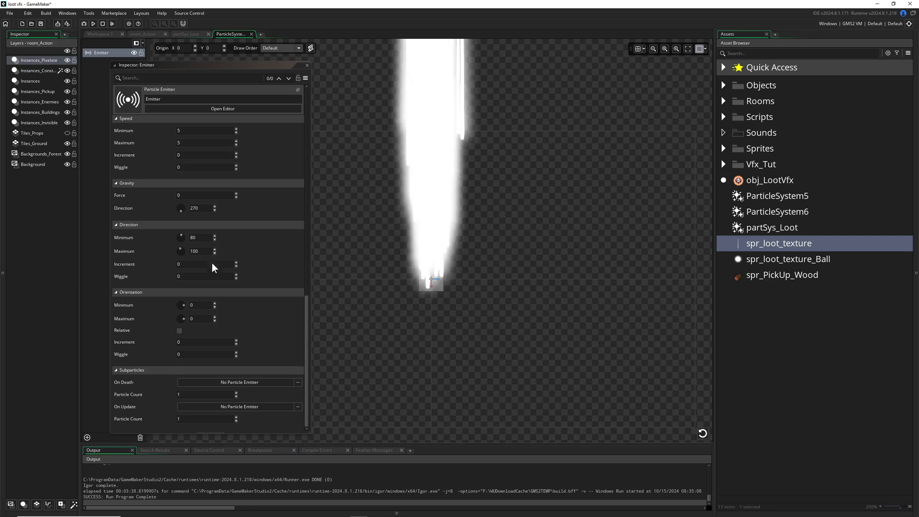
click(122, 239)
key(Delete)
text(9)
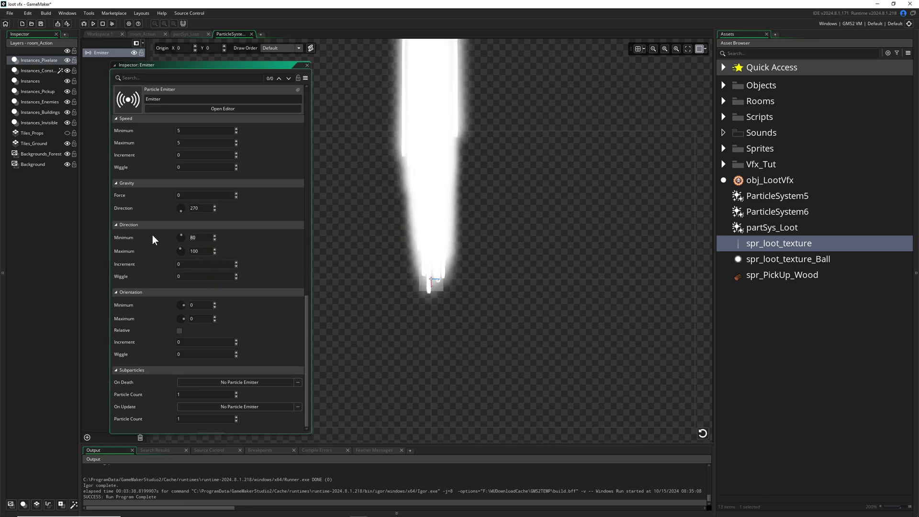
key(Tab)
text(90)
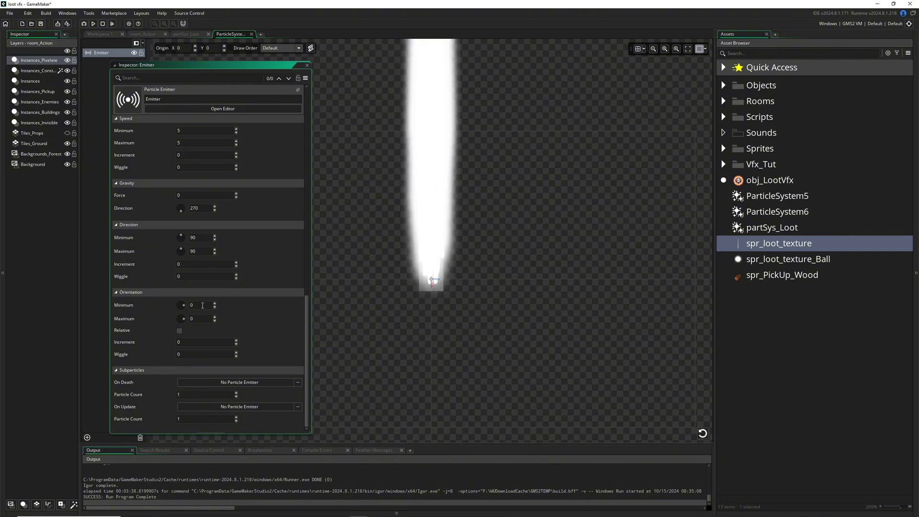
Set the emitter's particle count to -6 to thin out the stream of beams.
scroll(206, 310, up, 4)
scroll(202, 310, up, 7)
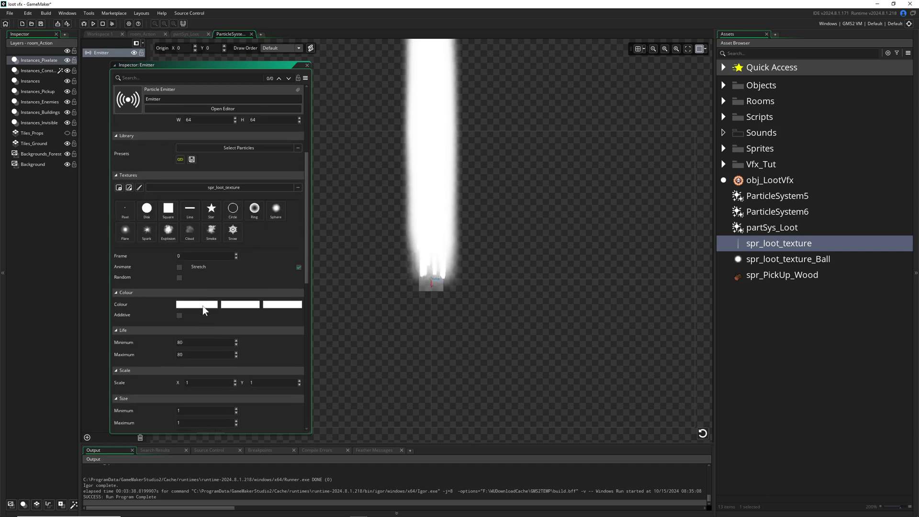
double_click(206, 175)
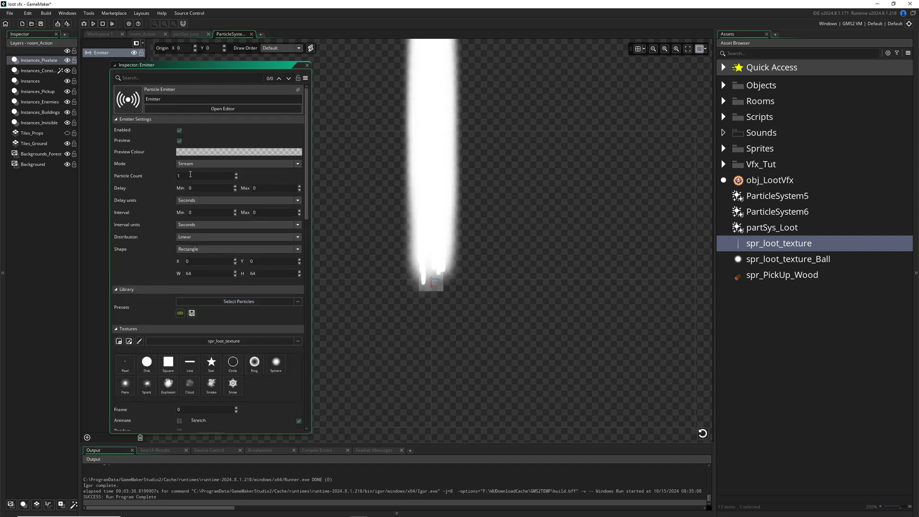
text(6)
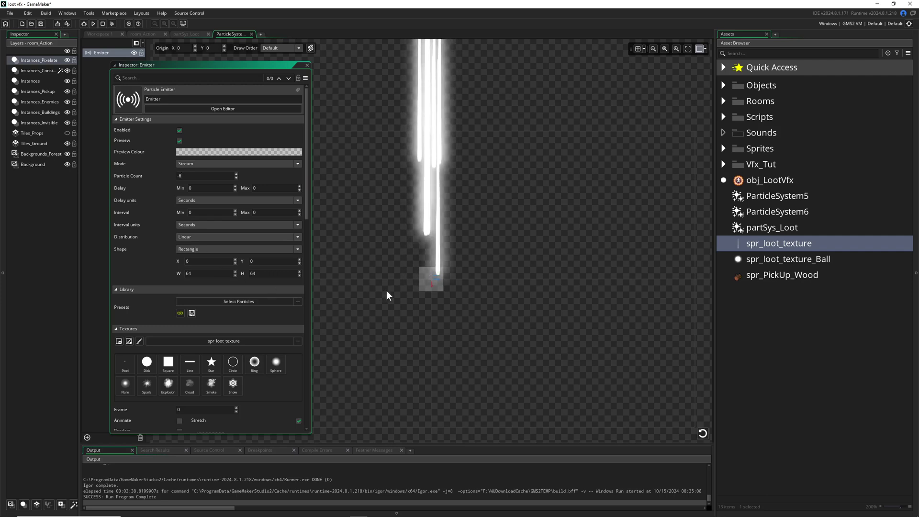
Set the width and height of the emitter's rectangular region to 0 so all beams spawn from one point.
double_click(206, 273)
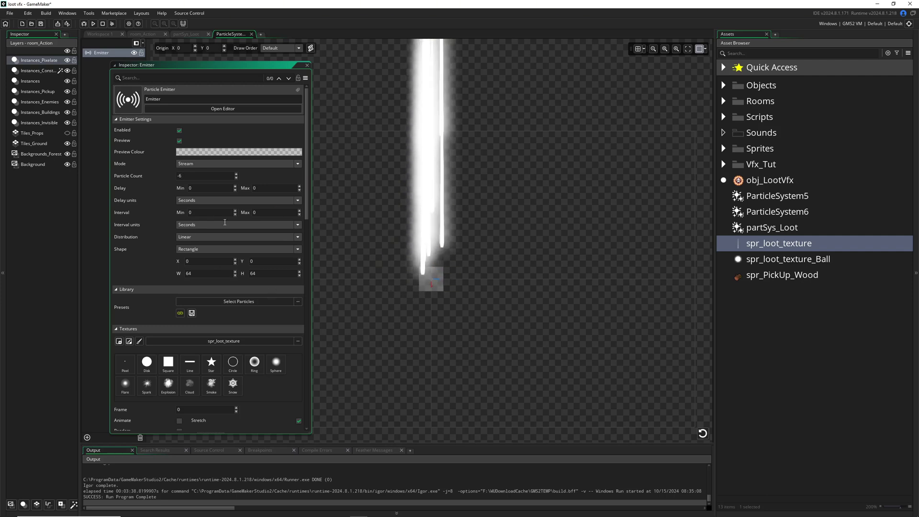
text(0)
double_click(254, 274)
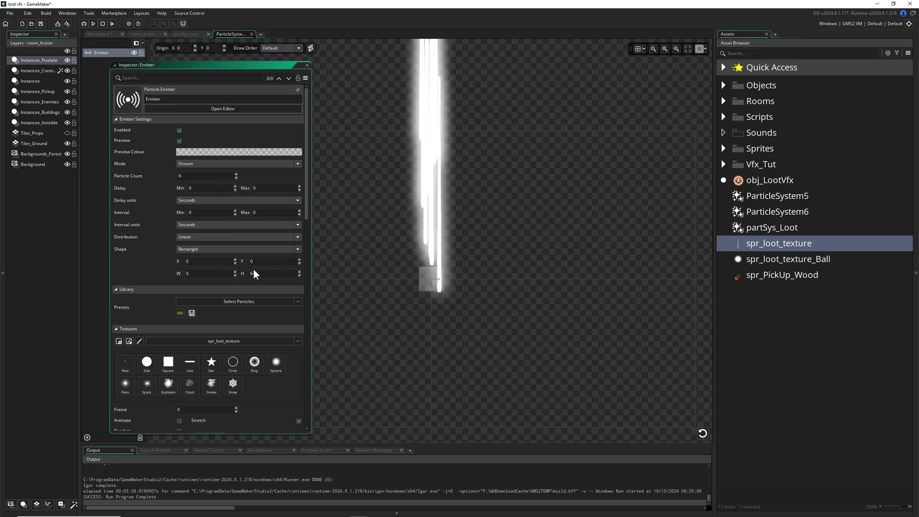
text(0)
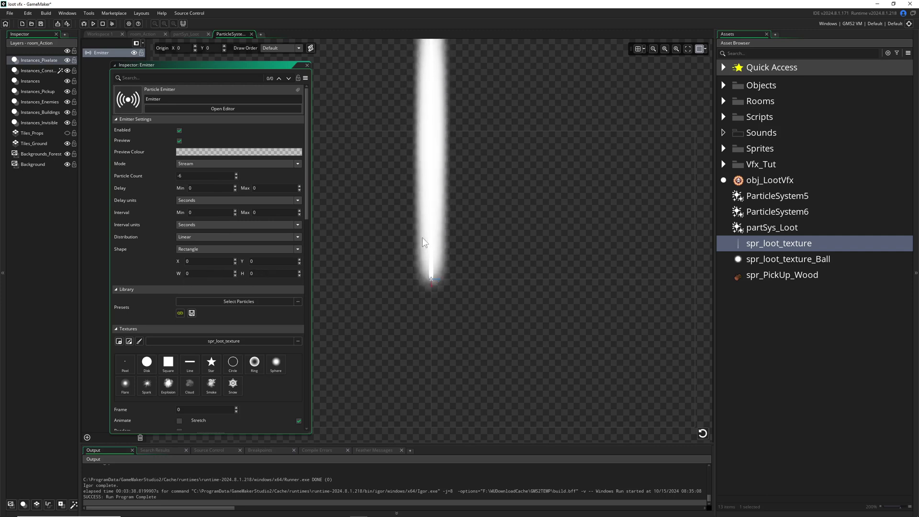
scroll(411, 242, down, 3)
scroll(410, 243, up, 2)
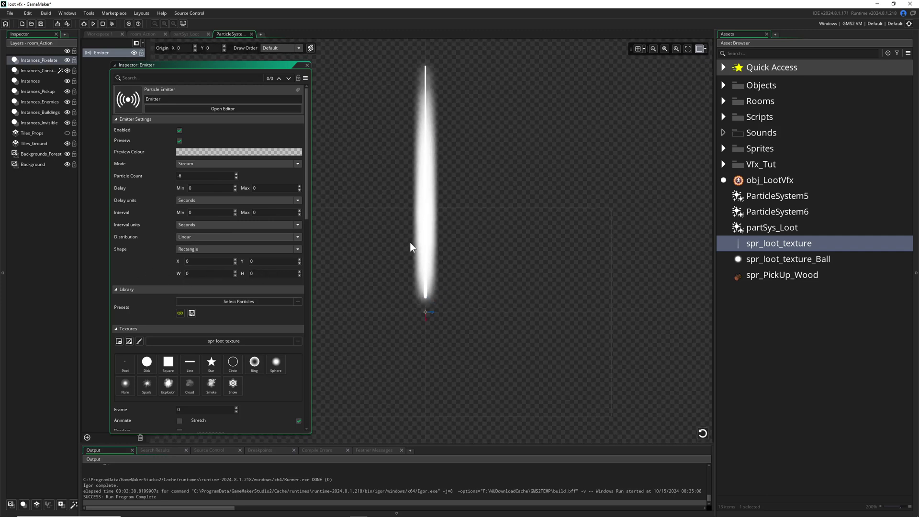
Widen the inspector and set the emitter's first colour to a strongly saturated yellow with an alpha of 50.
scroll(216, 285, down, 2)
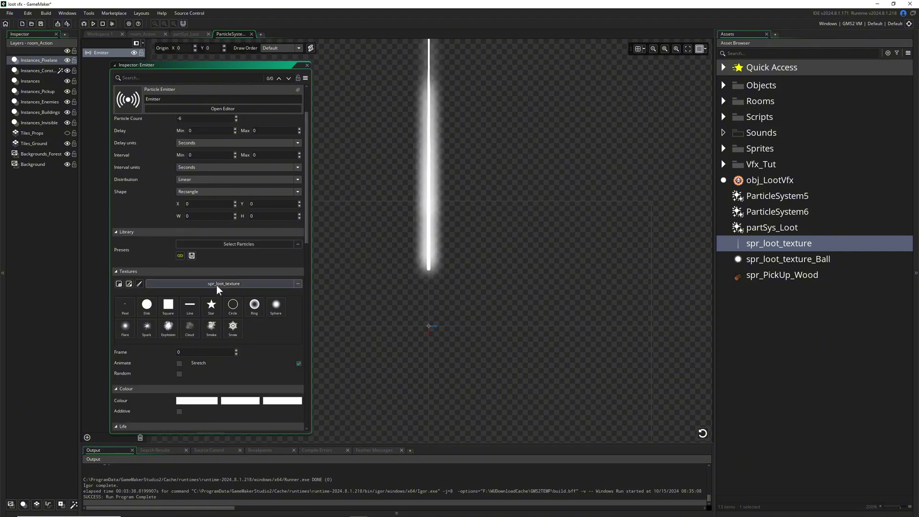
drag(310, 353, 370, 352)
click(226, 343)
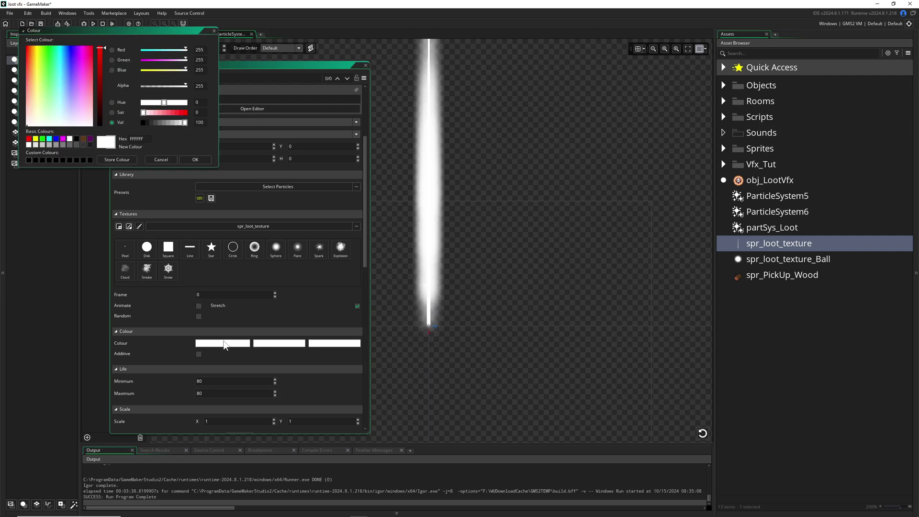
text(5)
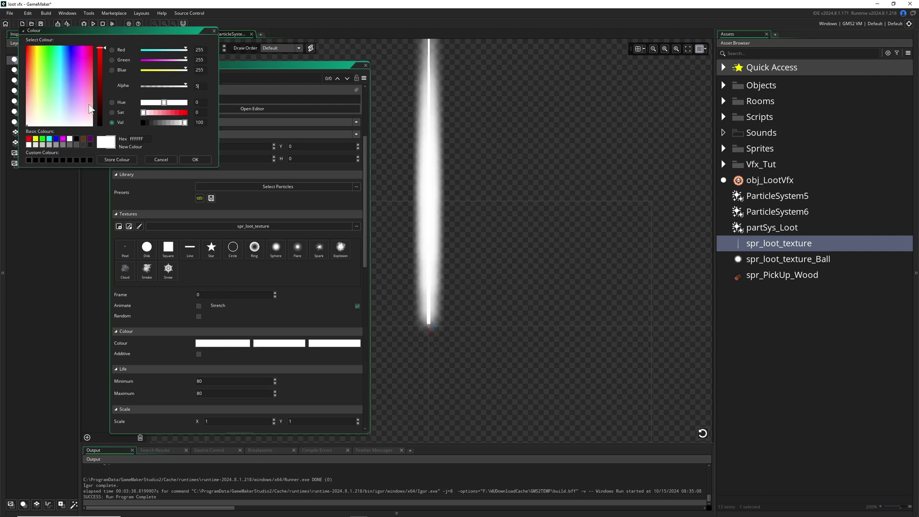
text(0)
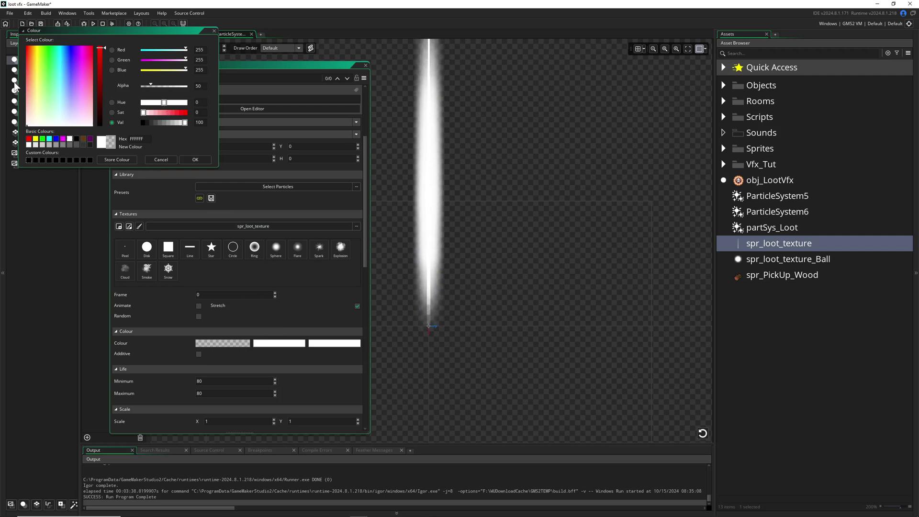
click(38, 80)
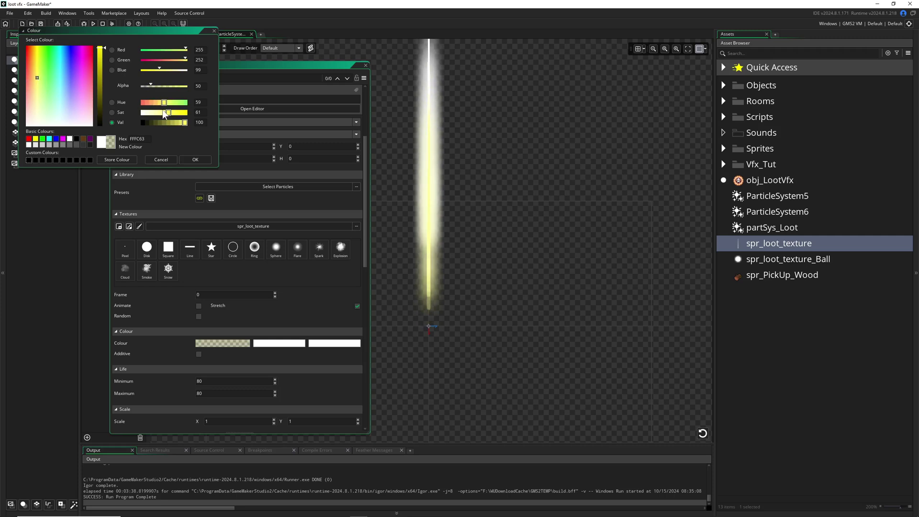
drag(164, 114, 182, 116)
click(196, 160)
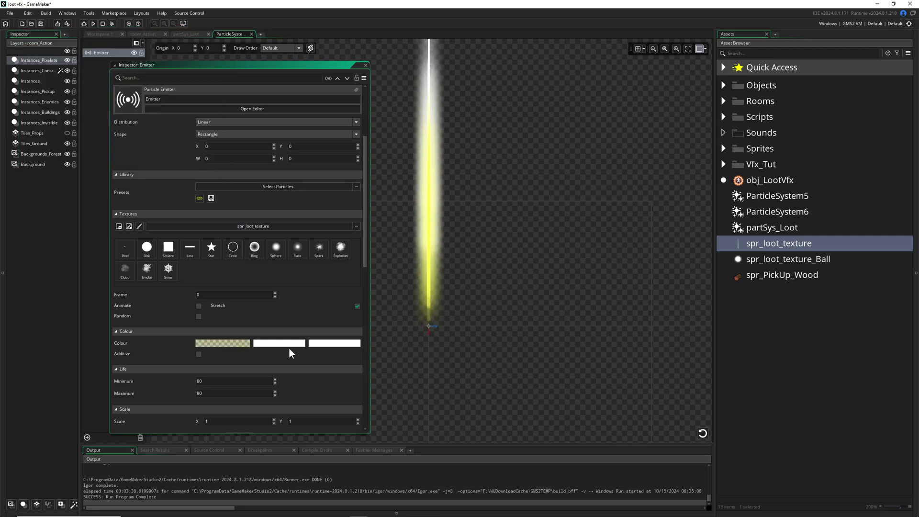
Set the emitter's middle colour to golden yellow FFD449 with an alpha of 50.
click(289, 344)
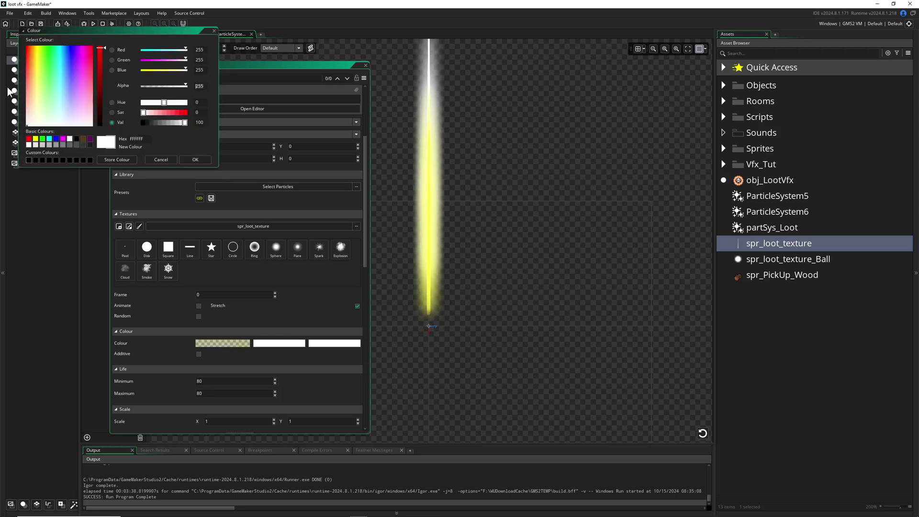
text(50)
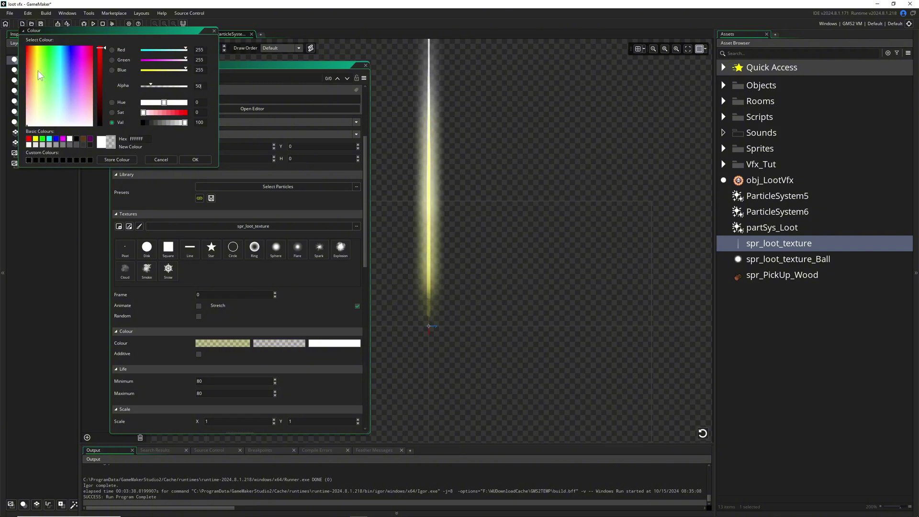
click(35, 70)
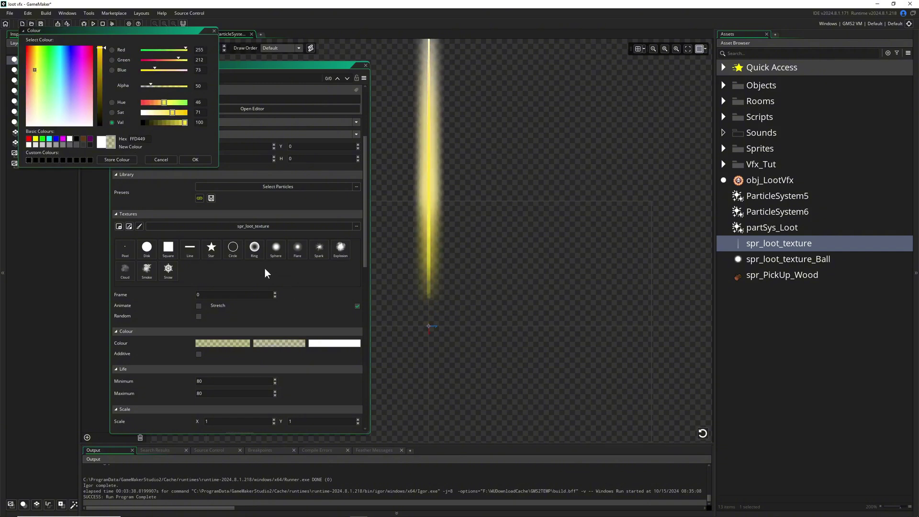
click(334, 307)
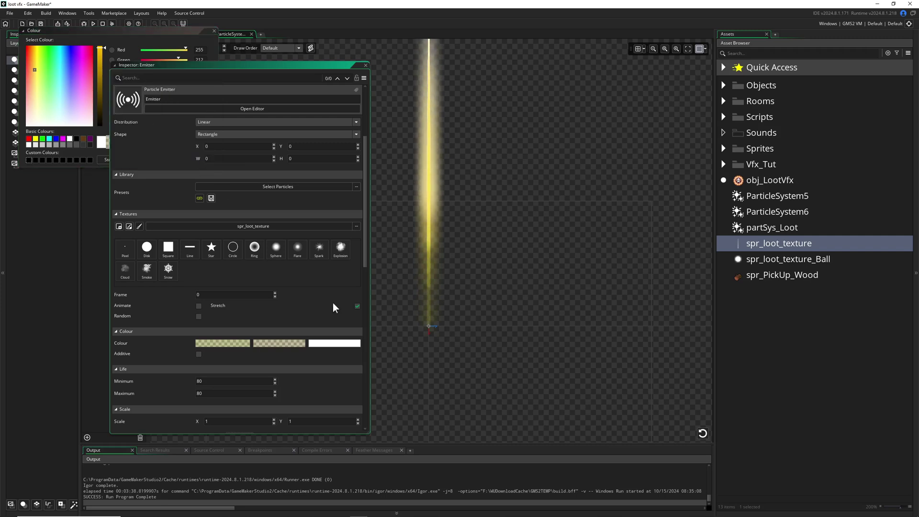
Set the emitter's last colour to orange-yellow FFC044 with an alpha of 20.
click(330, 343)
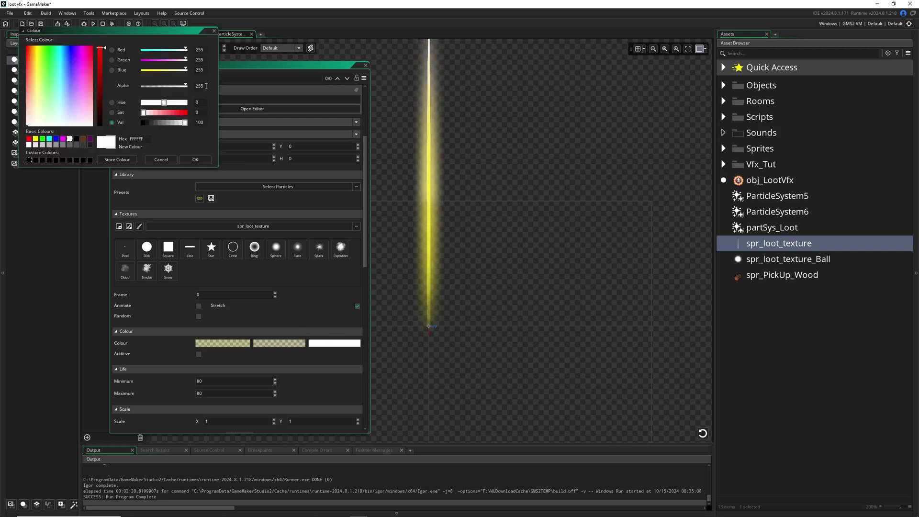
double_click(206, 85)
text(20)
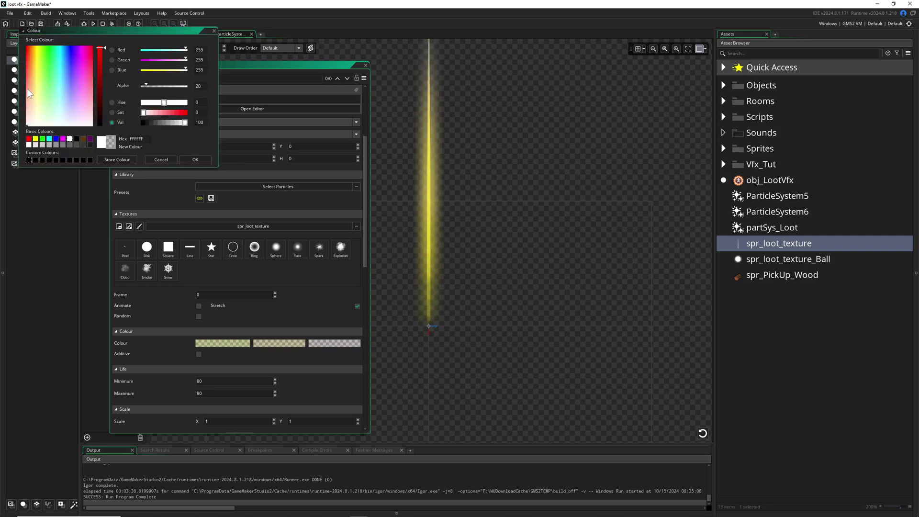
click(34, 69)
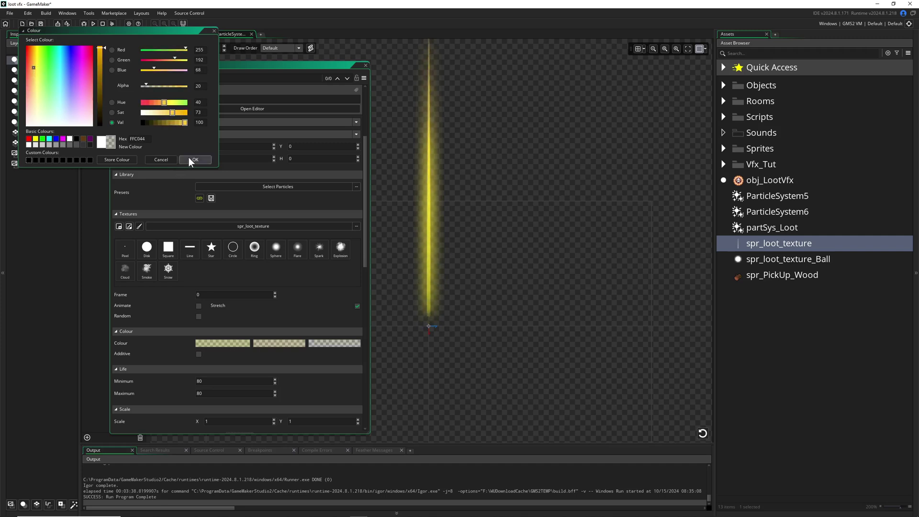
click(192, 159)
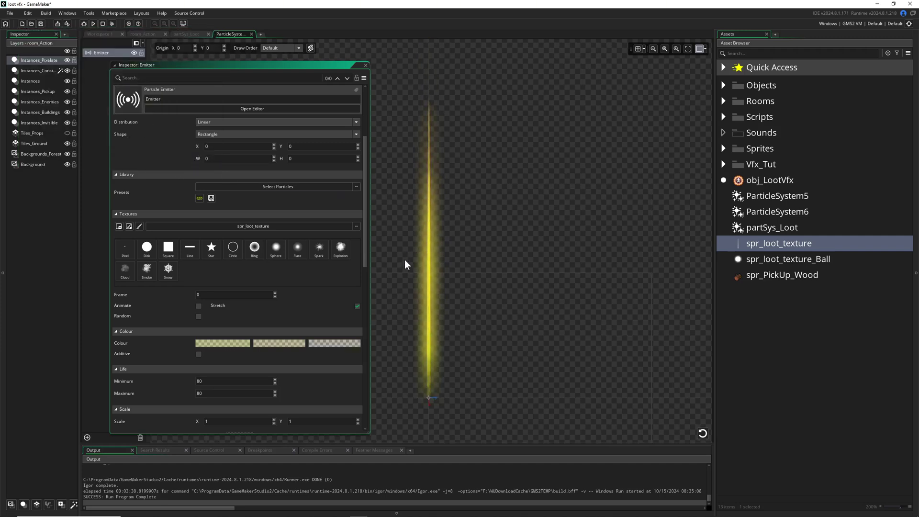
Set the emitter's minimum particle life to 40.
scroll(405, 261, down, 1)
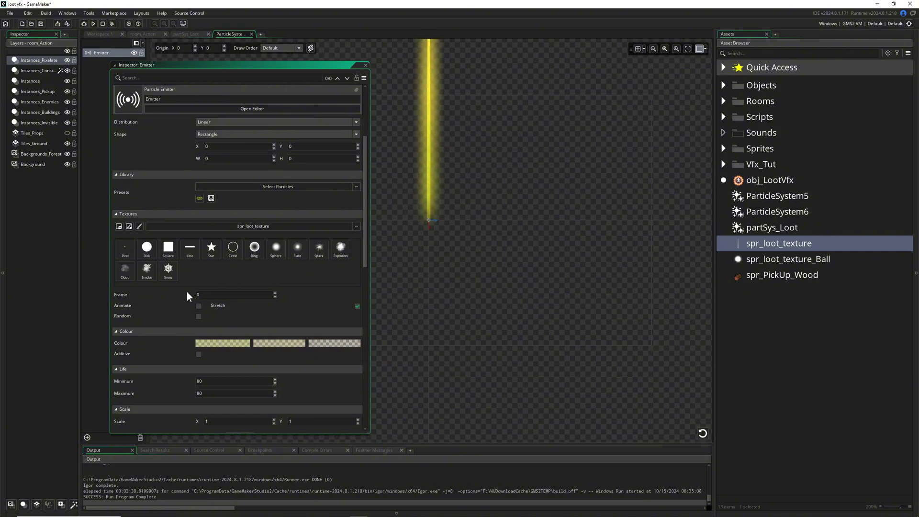
scroll(185, 292, down, 5)
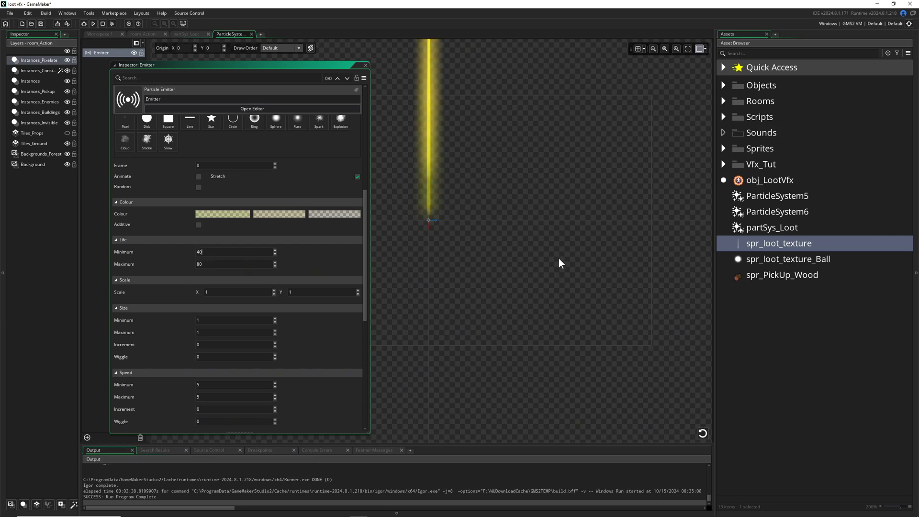
key(BackSpace)
key(BackSpace)
text(40)
scroll(393, 272, up, 2)
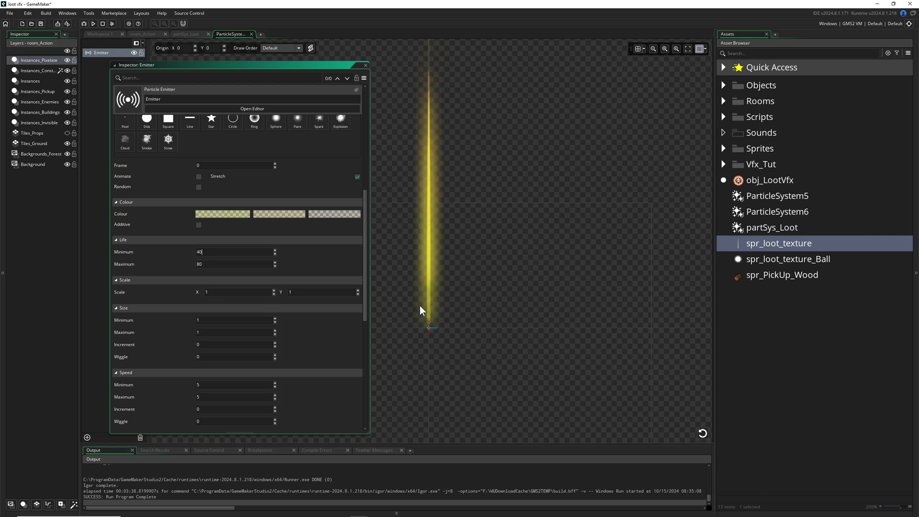
scroll(434, 349, up, 1)
Set the emitter's particle speed to a minimum of 0.03 and a maximum of 0.05.
scroll(173, 331, down, 2)
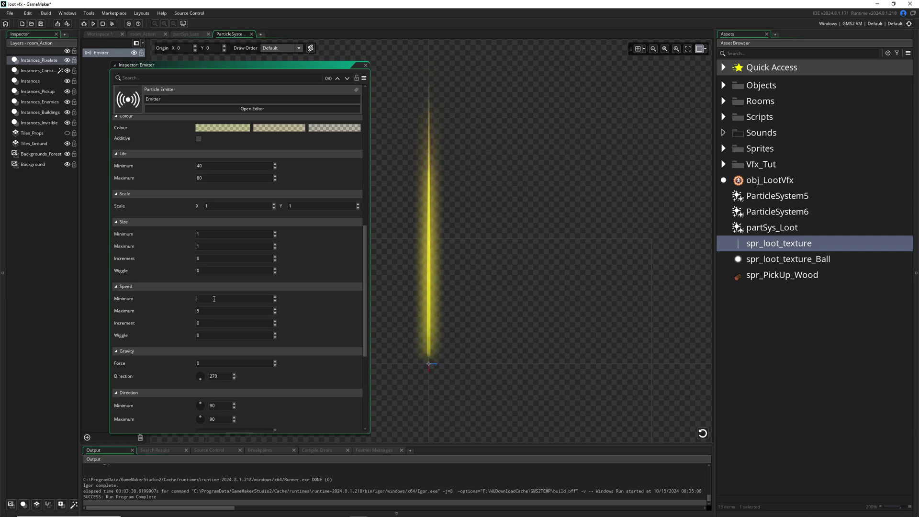
text(.03)
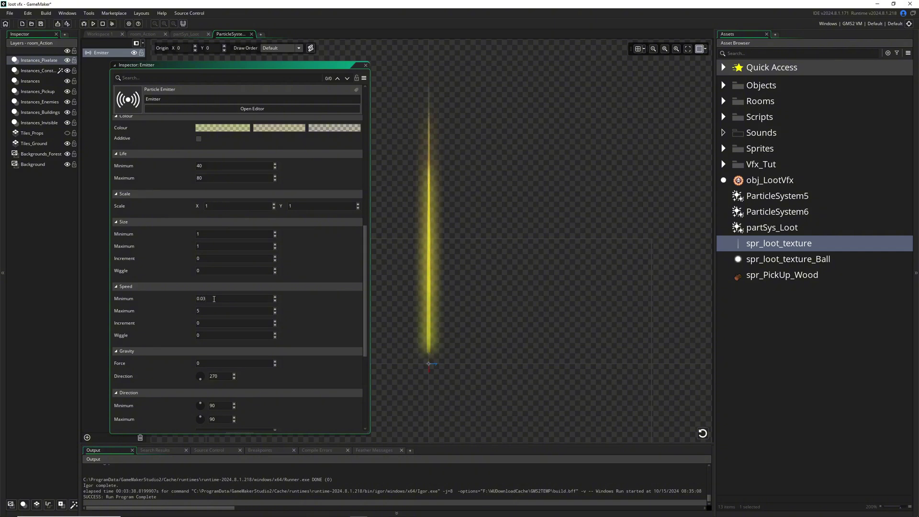
click(206, 311)
text(0.05)
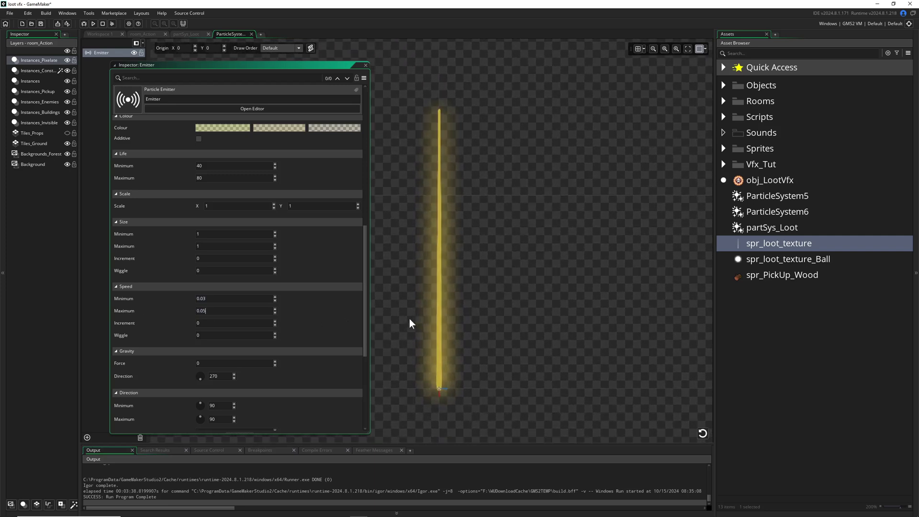
drag(409, 322, 445, 320)
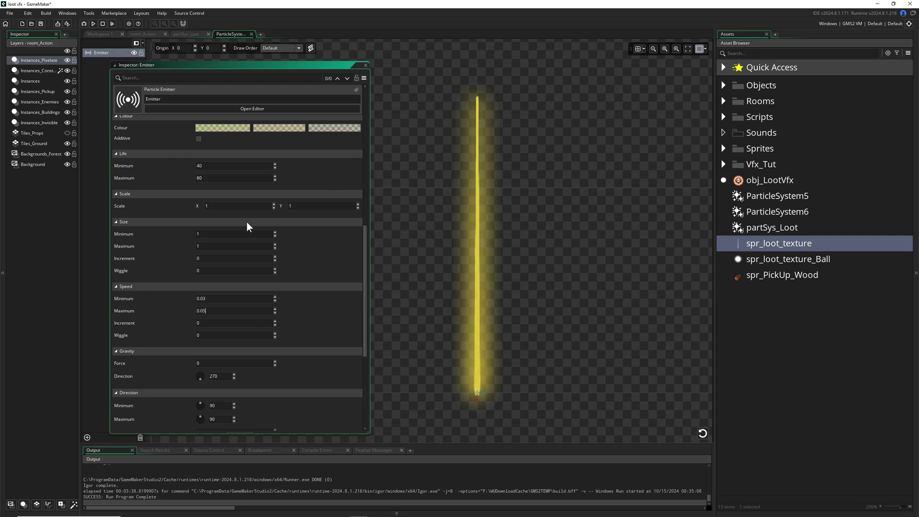
Set the emitter's particle size to a minimum of 0.03 and a maximum of 0.05.
click(207, 233)
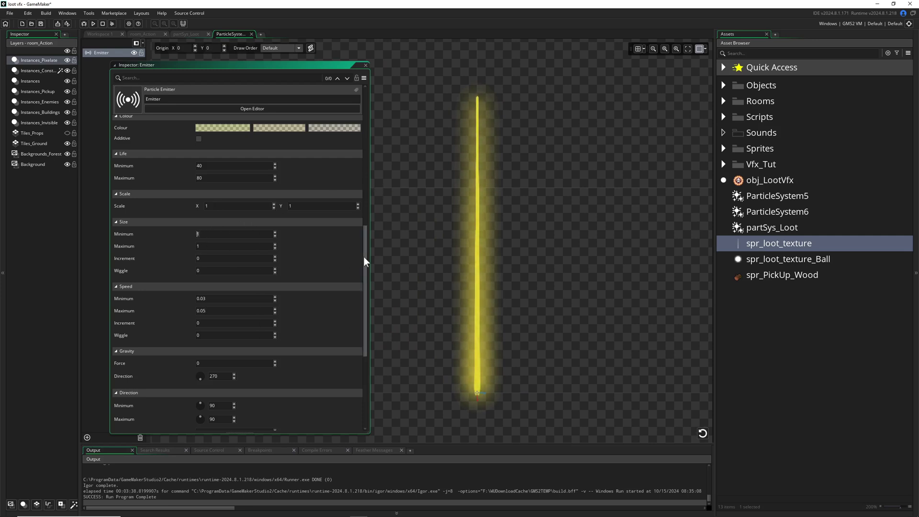
text(.03)
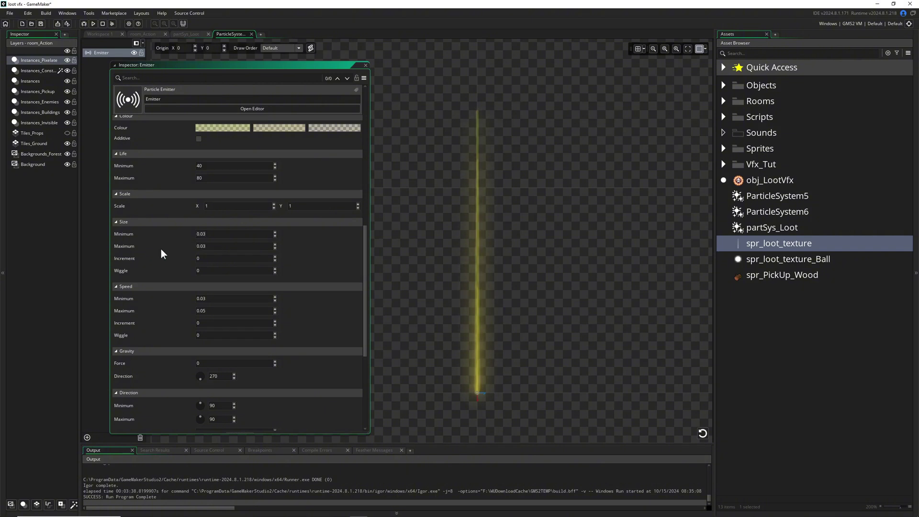
scroll(475, 379, up, 3)
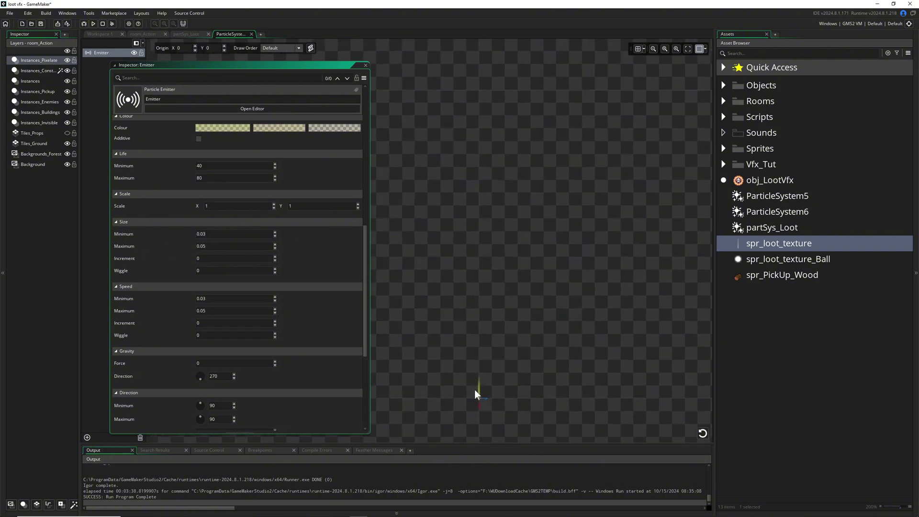
scroll(483, 341, up, 4)
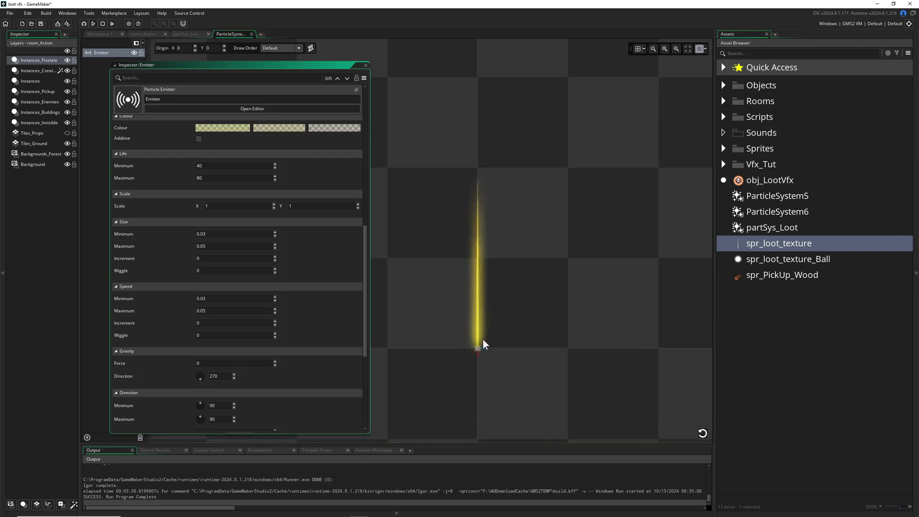
scroll(498, 343, up, 1)
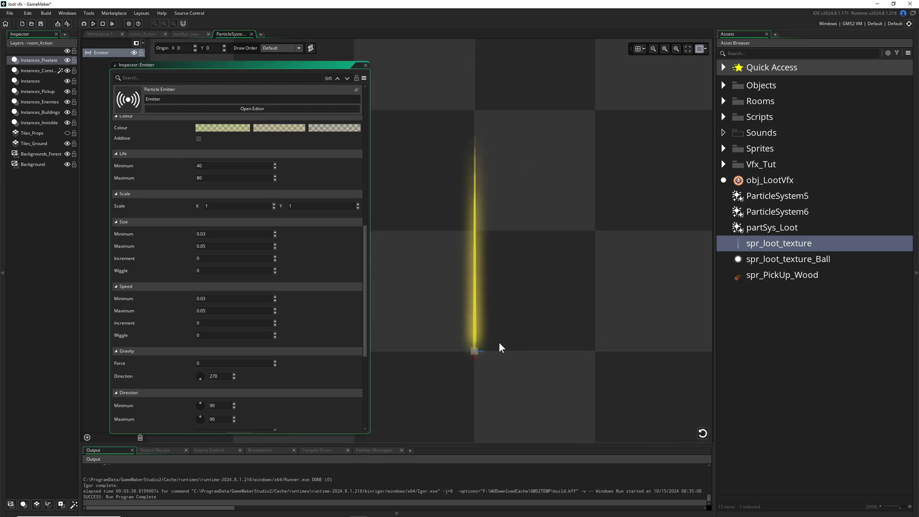
Enable additive blending for the emitter's colour, comparing the beam with it on and off.
scroll(172, 249, up, 3)
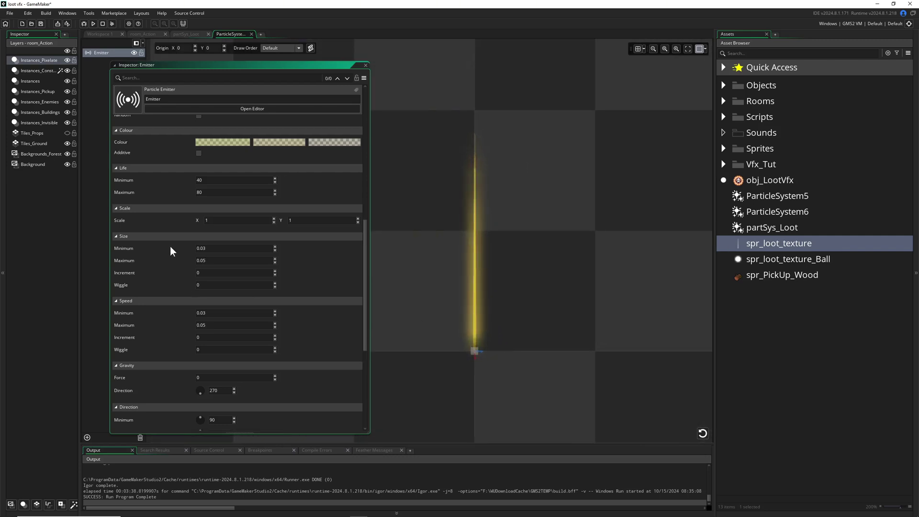
click(198, 182)
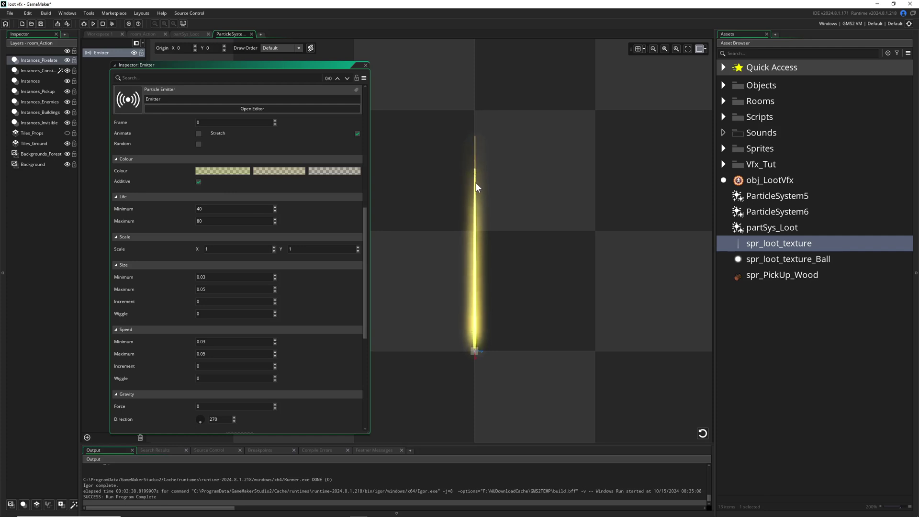
scroll(474, 320, up, 2)
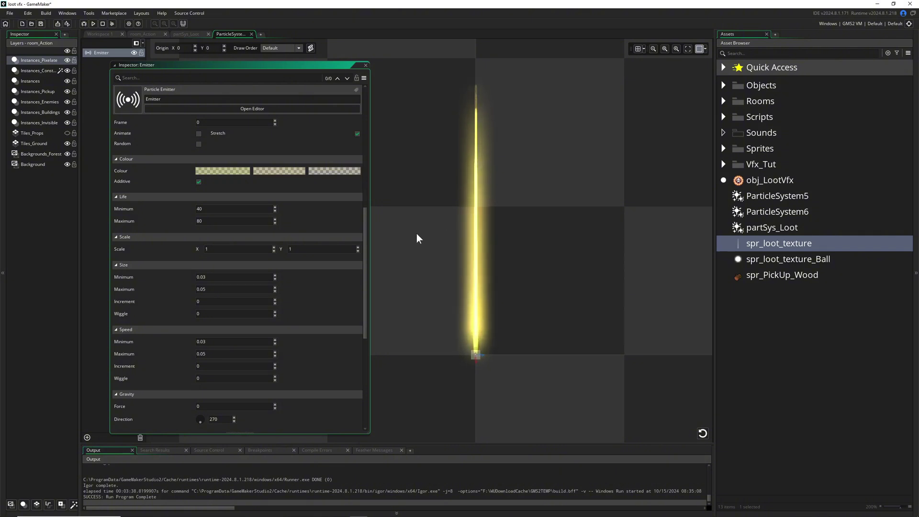
scroll(422, 251, down, 1)
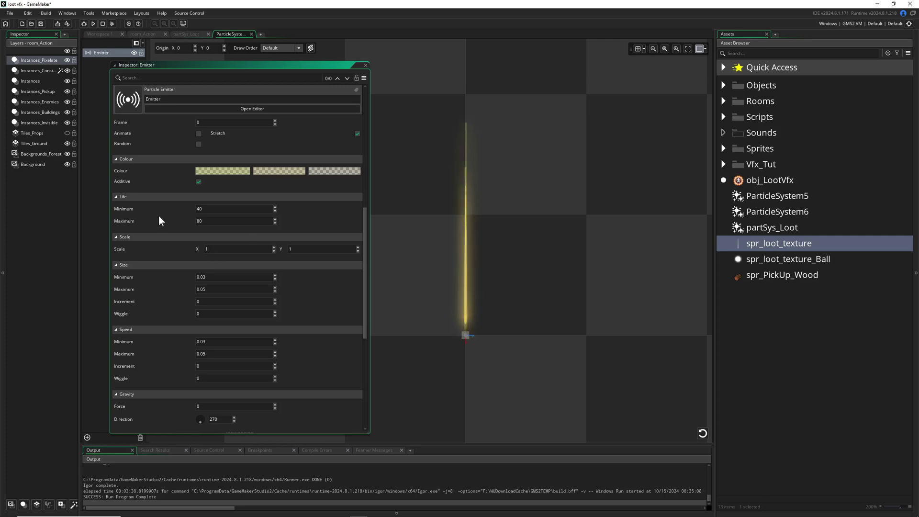
click(199, 182)
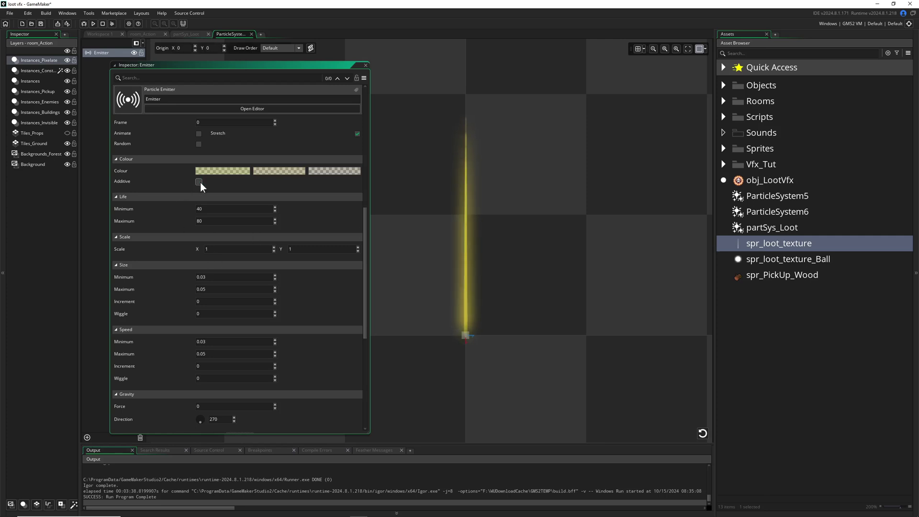
click(199, 181)
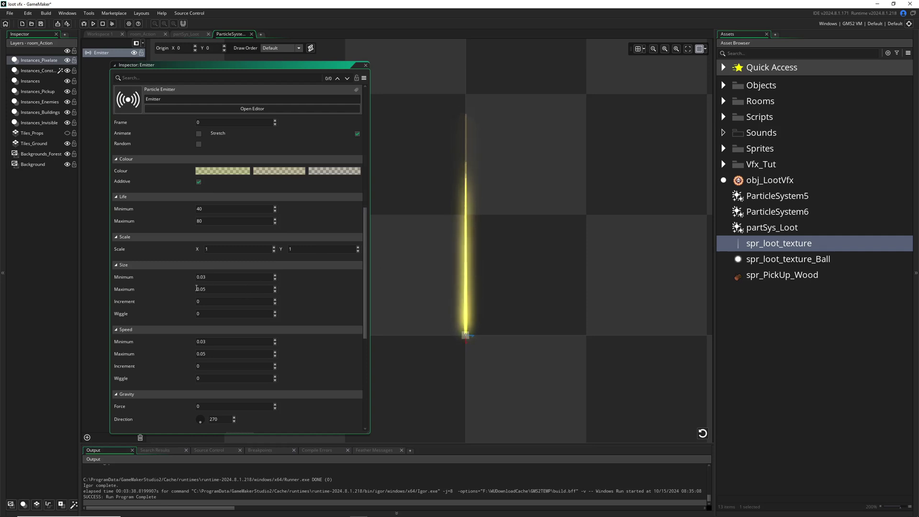
Scale the beam particles to 5 in X and 2.2 in Y and check the widened beam in the preview.
click(218, 247)
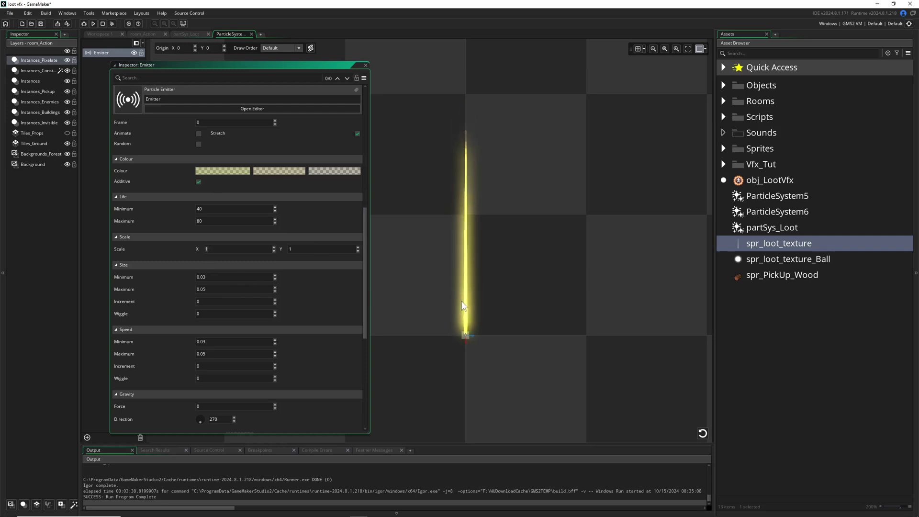
key(BackSpace)
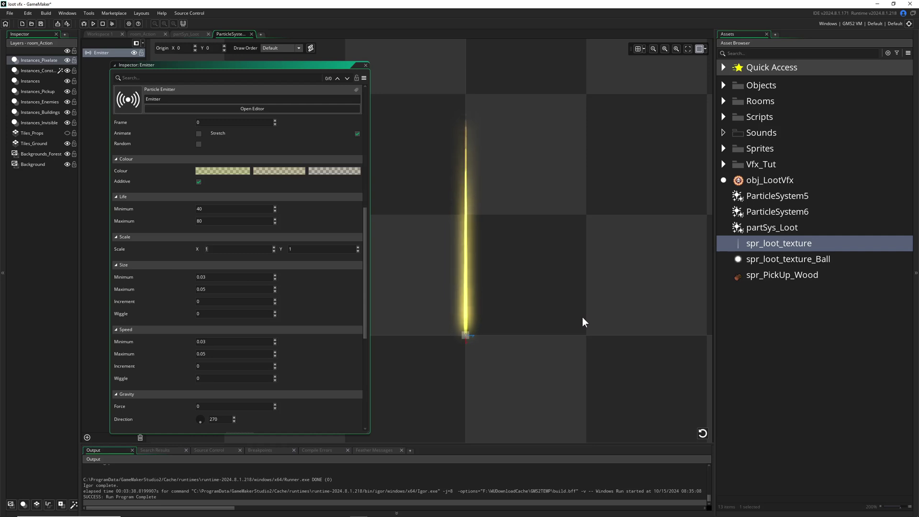
text(5)
key(Tab)
key(BackSpace)
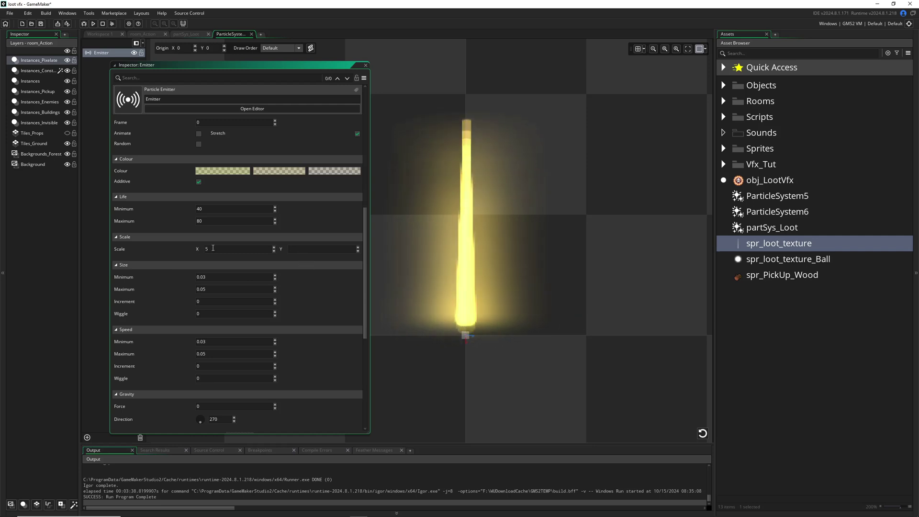
text(2.2)
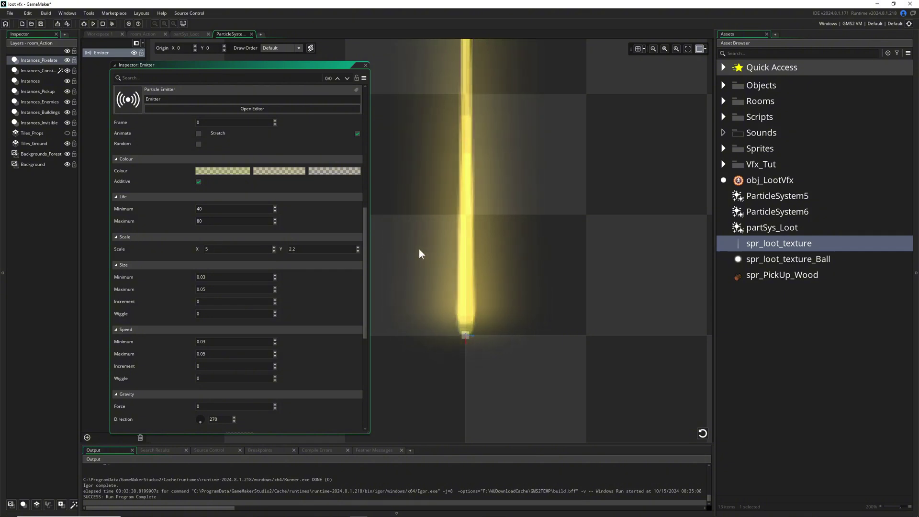
scroll(418, 249, down, 2)
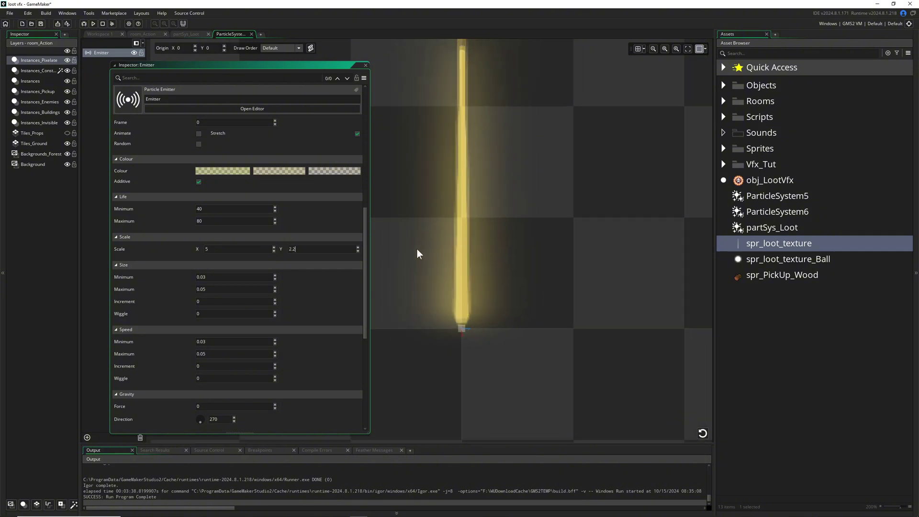
scroll(417, 249, down, 3)
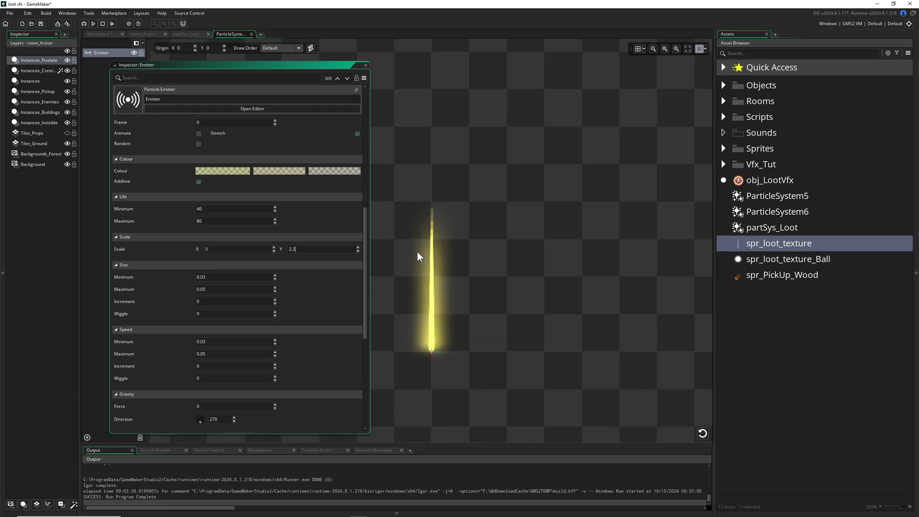
scroll(469, 275, up, 4)
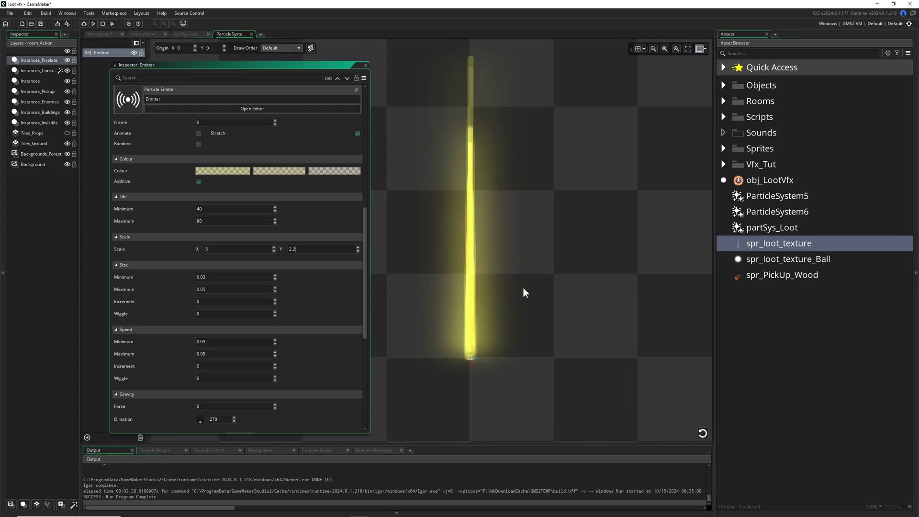
scroll(523, 288, down, 2)
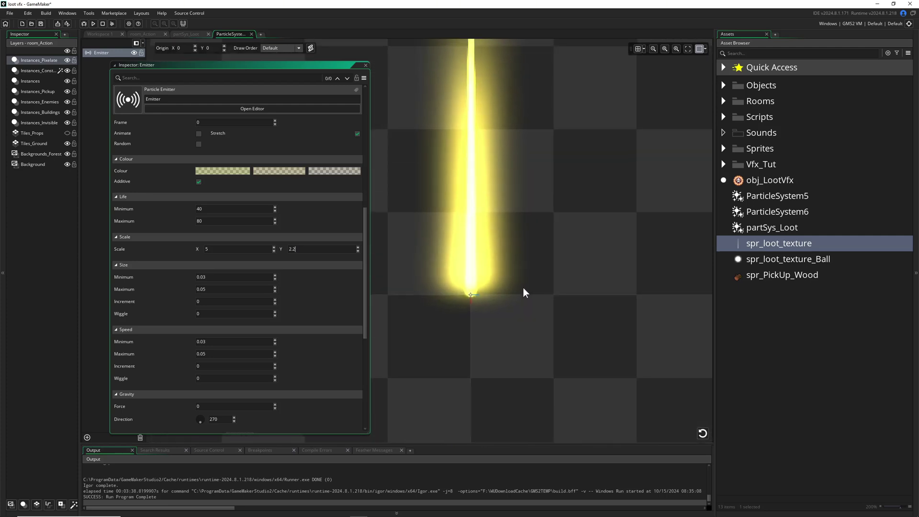
scroll(521, 288, down, 1)
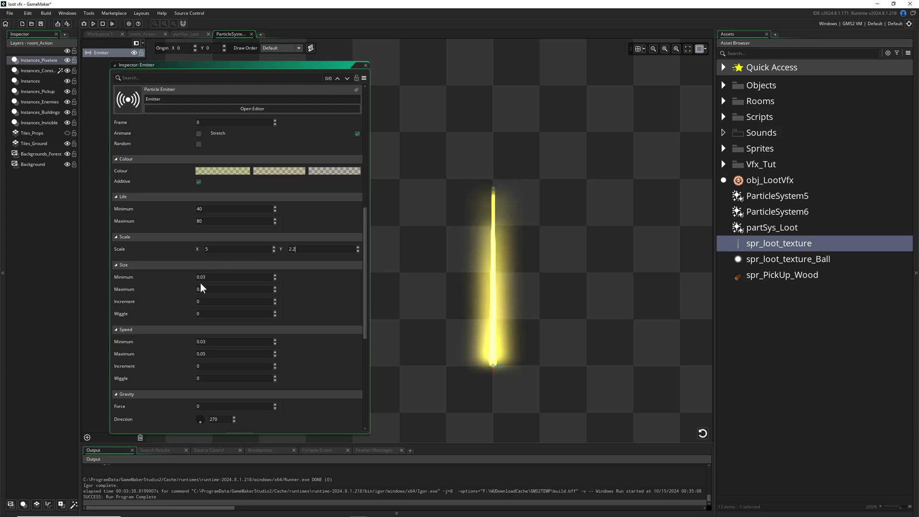
Set the orientation wiggle of the beam particles to 0.2.
scroll(181, 299, down, 4)
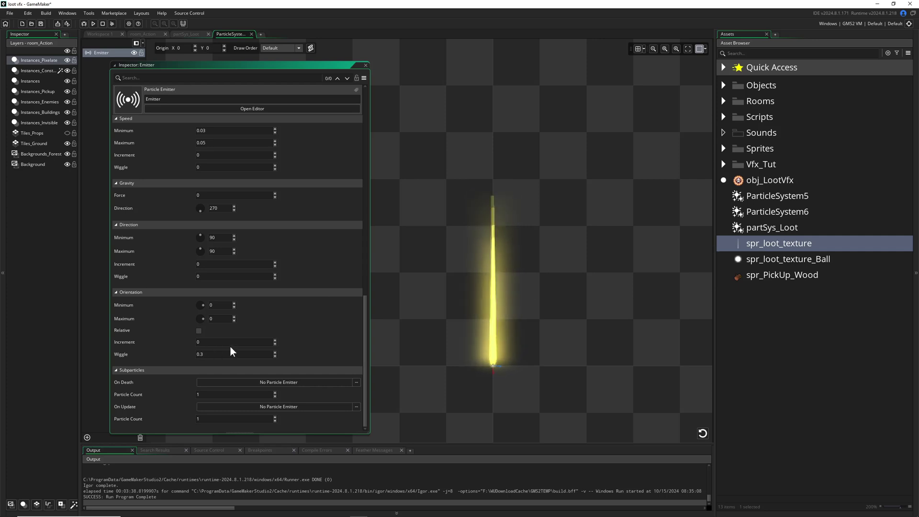
key(BackSpace)
text(2)
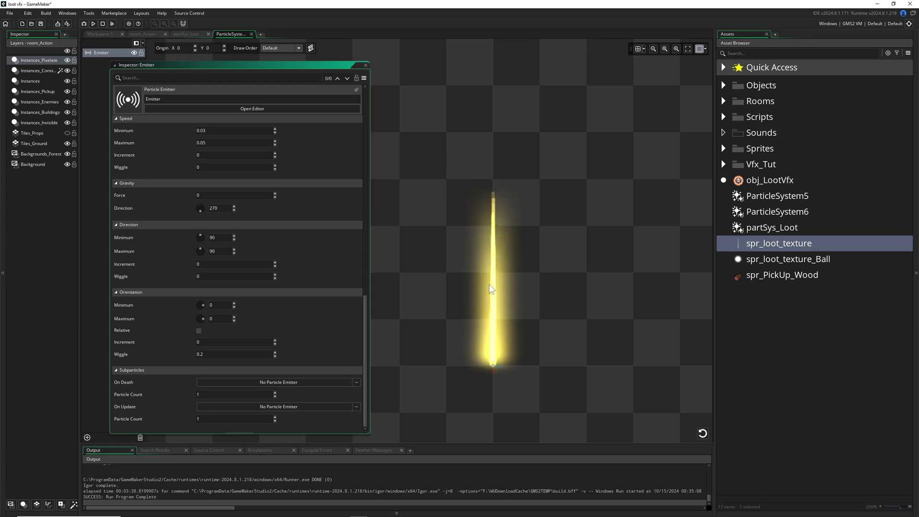
scroll(182, 322, up, 2)
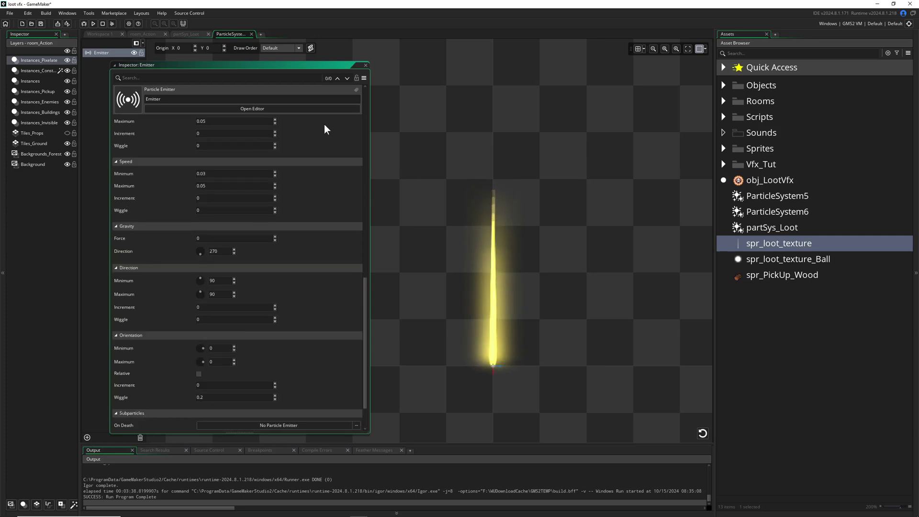
Close the emitter inspector, duplicate the beam emitter and rename the copy Line.
click(365, 65)
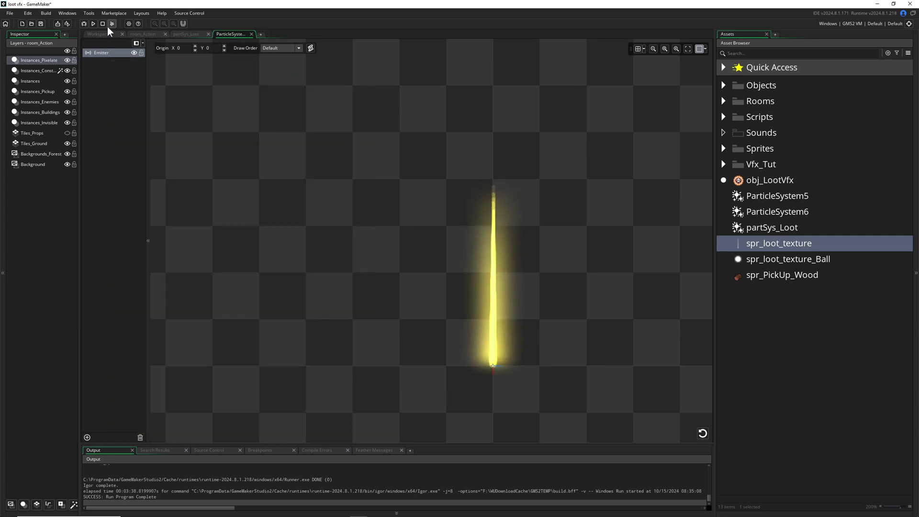
right_click(102, 53)
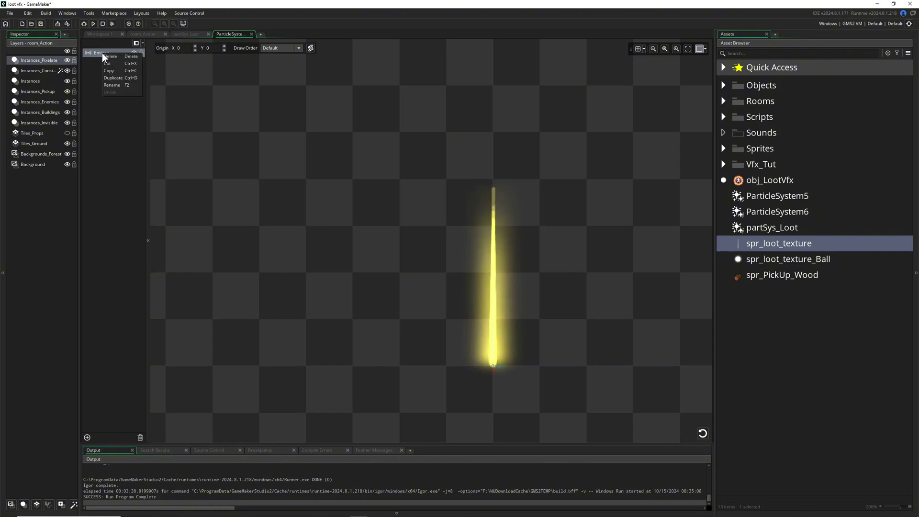
click(116, 77)
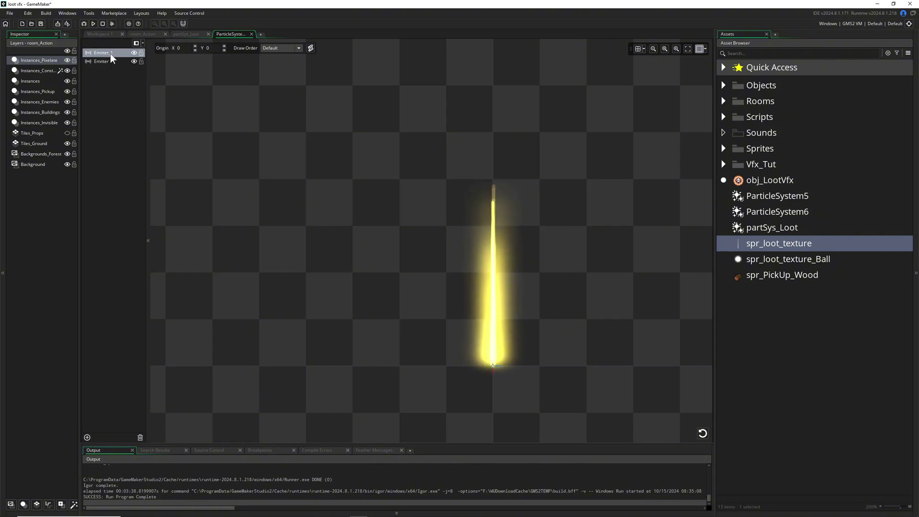
double_click(110, 54)
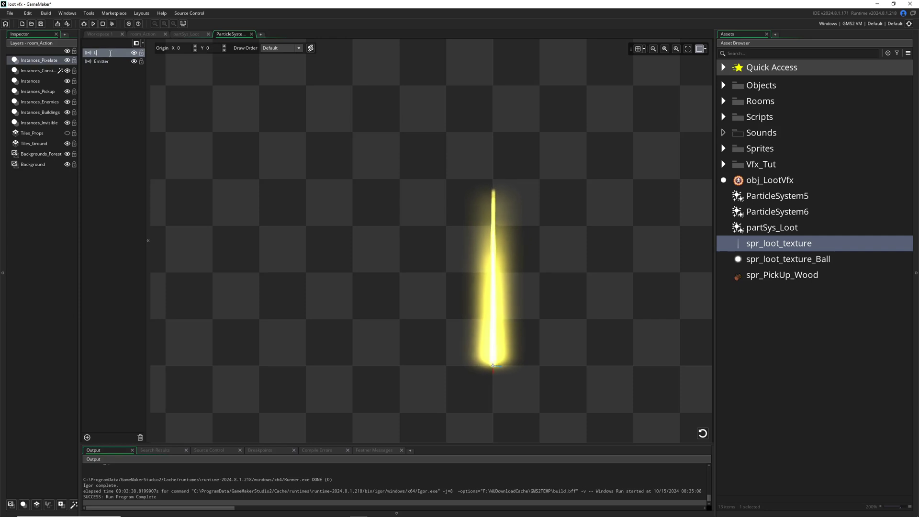
right_click(104, 60)
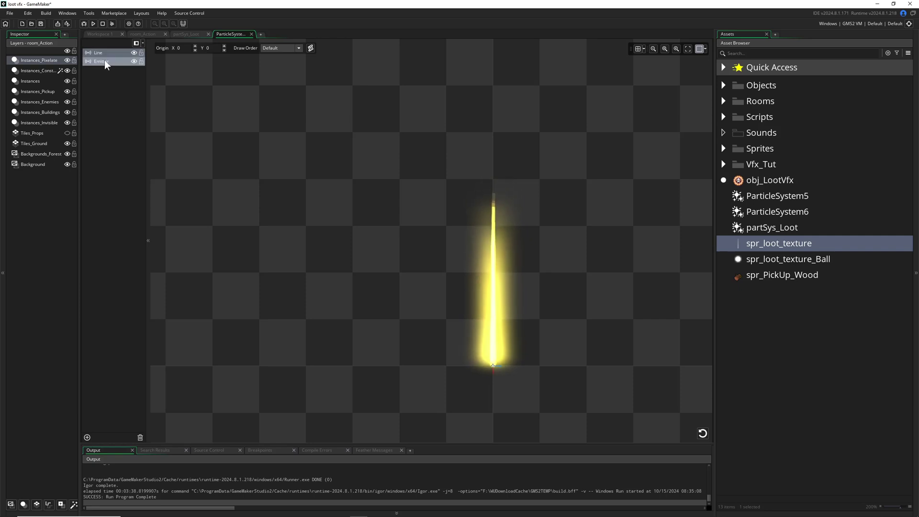
Rename the second emitter ball and open its inspector in an enlarged floating window.
click(125, 93)
text(ball)
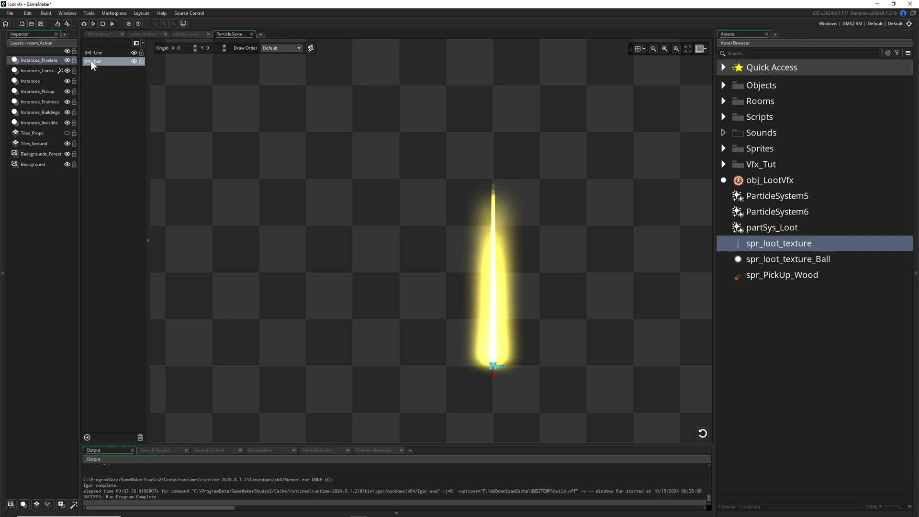
click(69, 14)
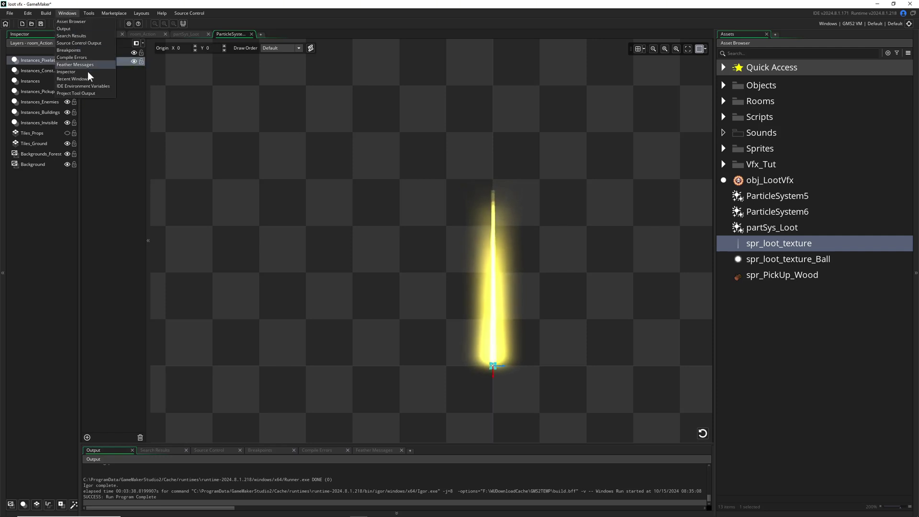
click(80, 73)
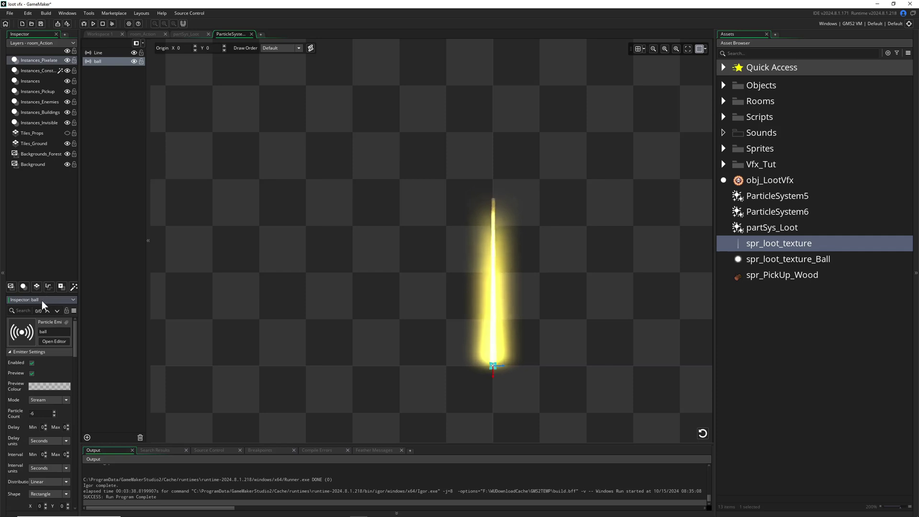
drag(42, 300, 215, 153)
scroll(239, 263, down, 5)
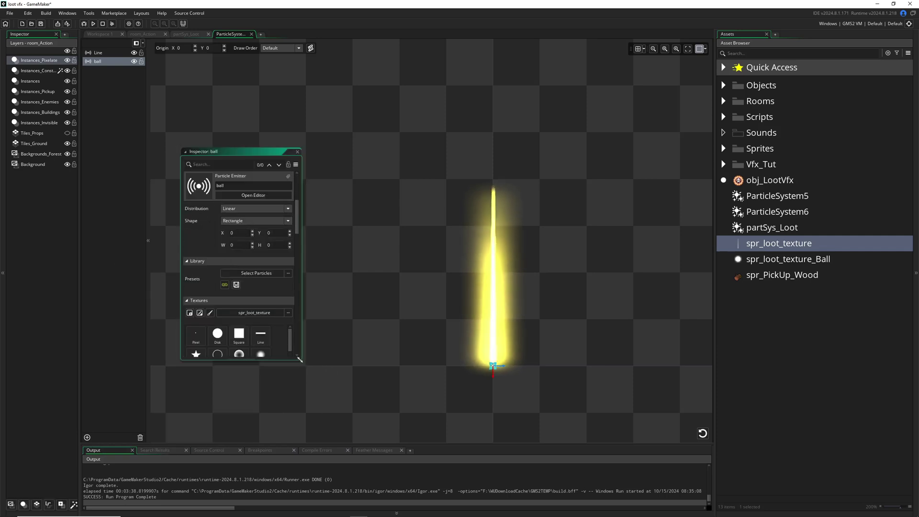
drag(299, 360, 406, 415)
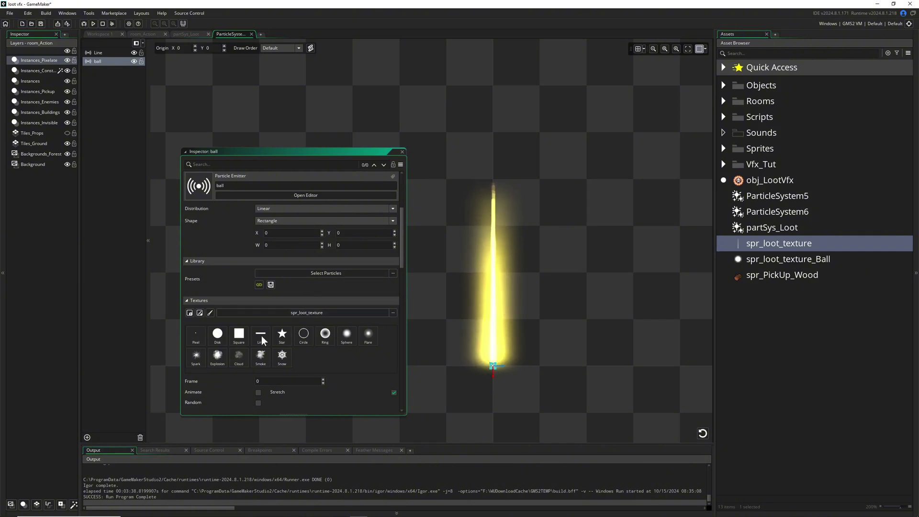
Assign the spr_loot_texture_Ball texture to the ball emitter and scale its particles to 2 in both X and Y.
click(323, 312)
click(476, 330)
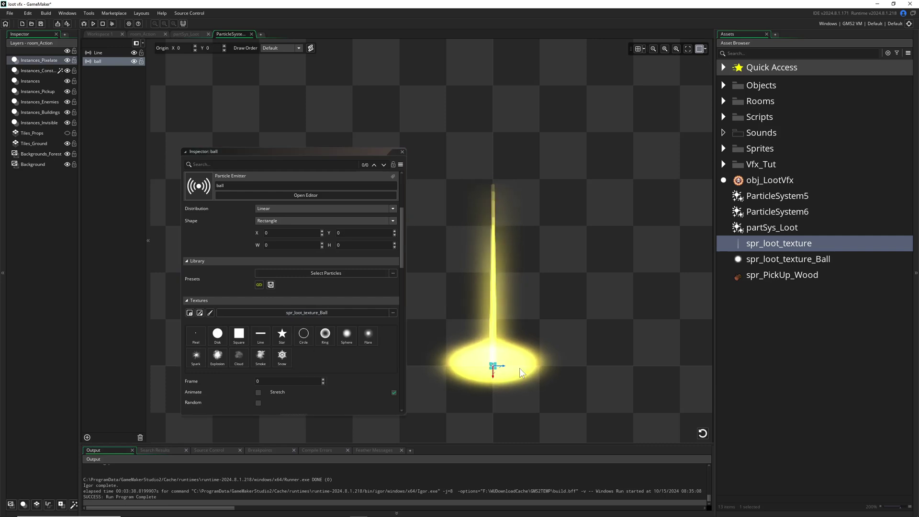
scroll(303, 350, down, 2)
scroll(302, 349, down, 5)
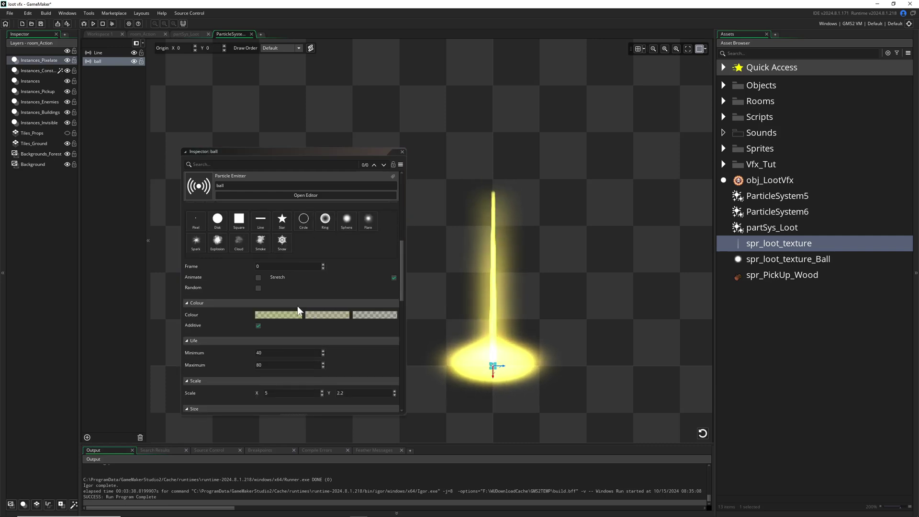
drag(257, 365, 168, 359)
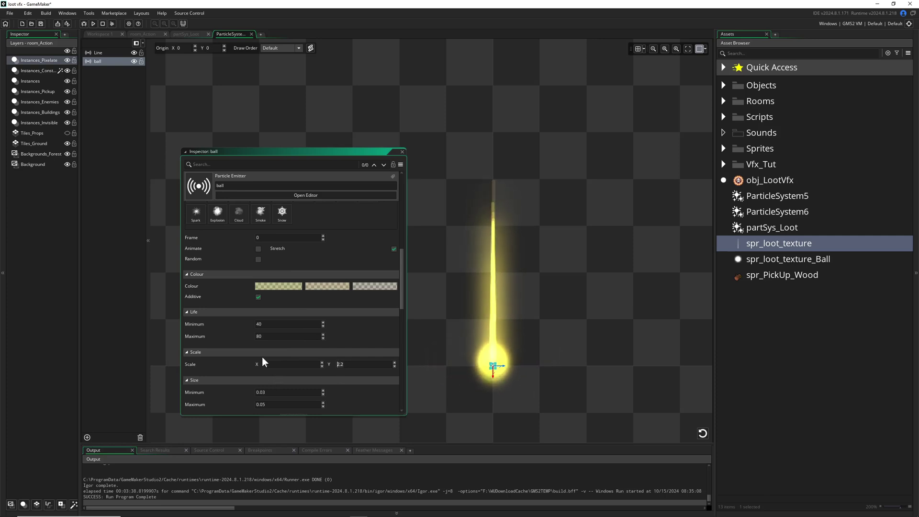
Compare the ball's glow with additive blending off and on, and close the emitter inspector.
click(260, 297)
click(259, 297)
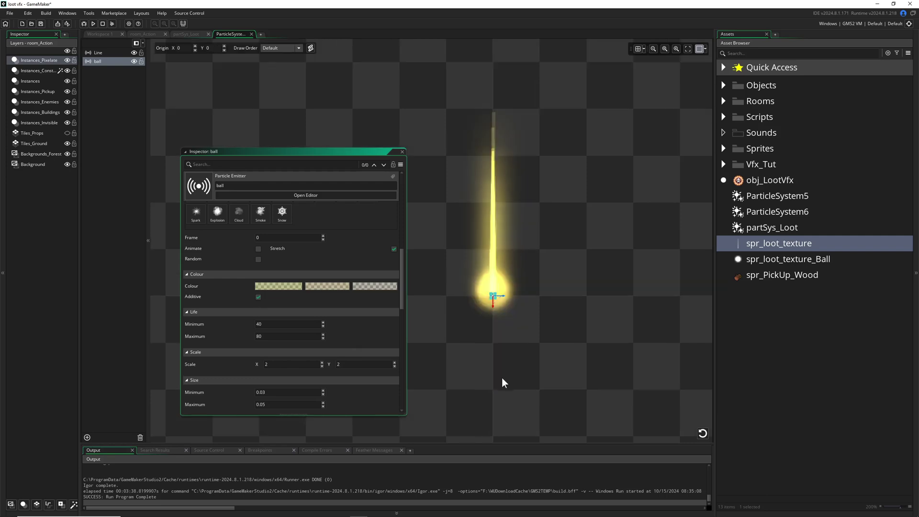
scroll(489, 299, up, 2)
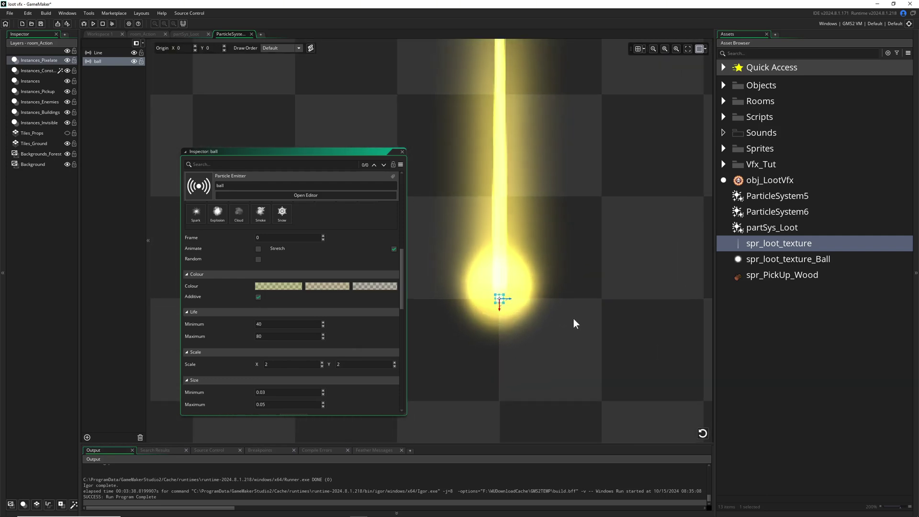
click(401, 151)
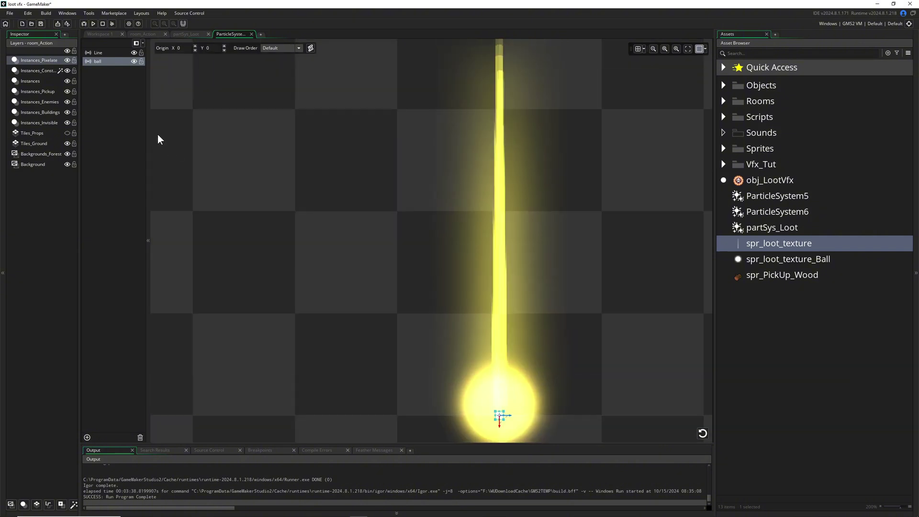
Duplicate the Line emitter and rename the copy Line_Up.
right_click(103, 55)
click(108, 80)
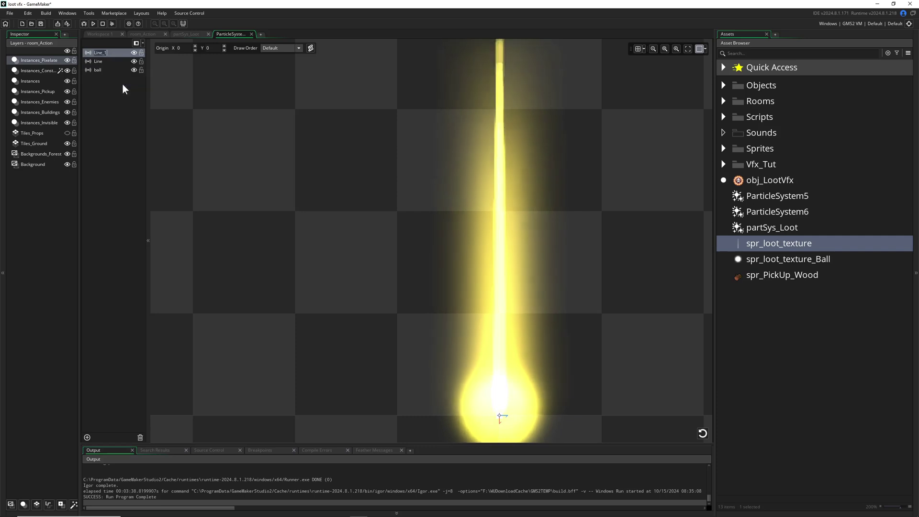
key(BackSpace)
text(U)
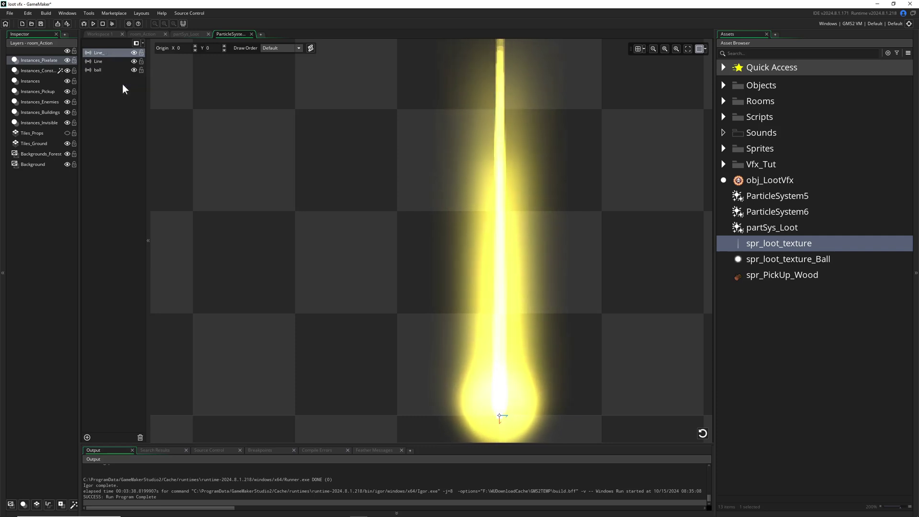
text(p)
key(Return)
scroll(436, 244, down, 1)
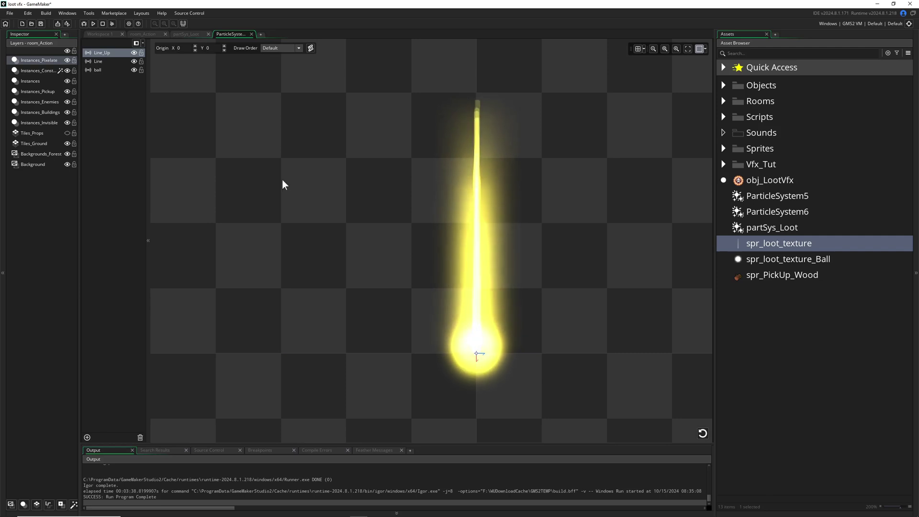
Open the Line_Up emitter in an enlarged floating inspector and set its particle count to -30.
click(67, 14)
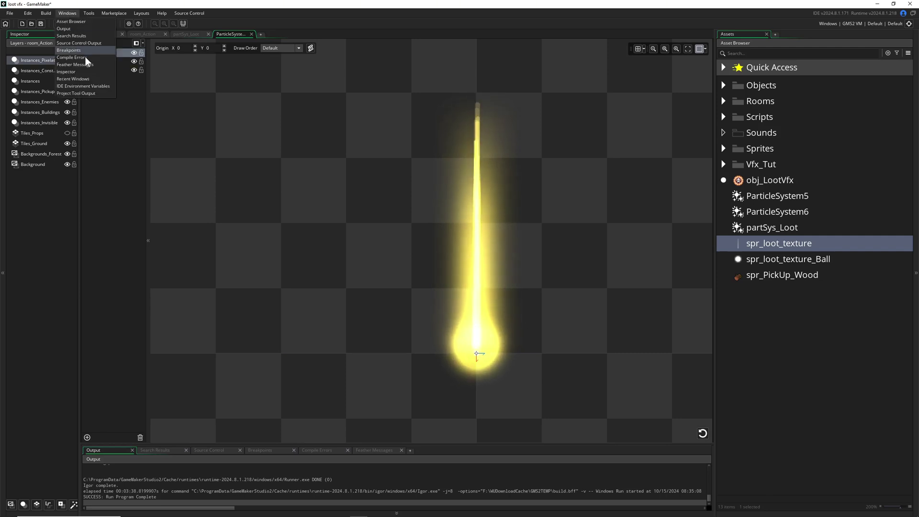
click(83, 71)
drag(55, 298, 201, 131)
drag(303, 337, 375, 408)
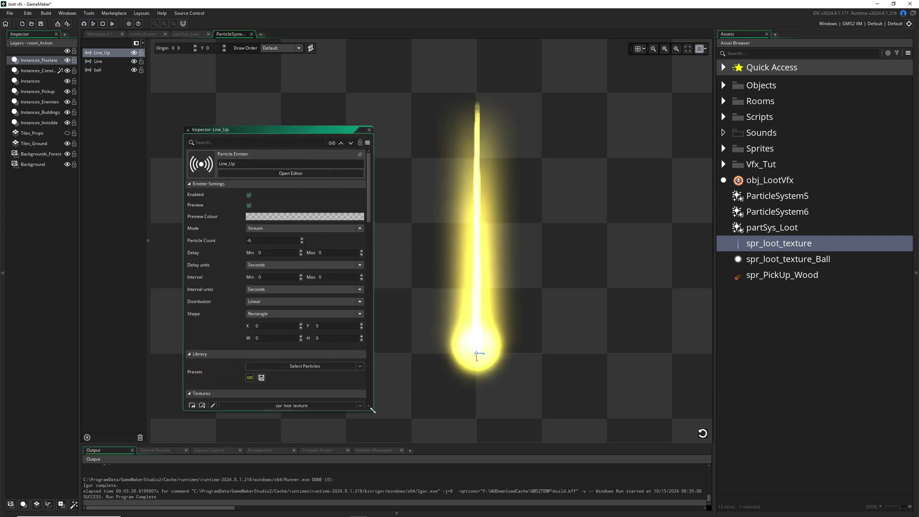
double_click(254, 239)
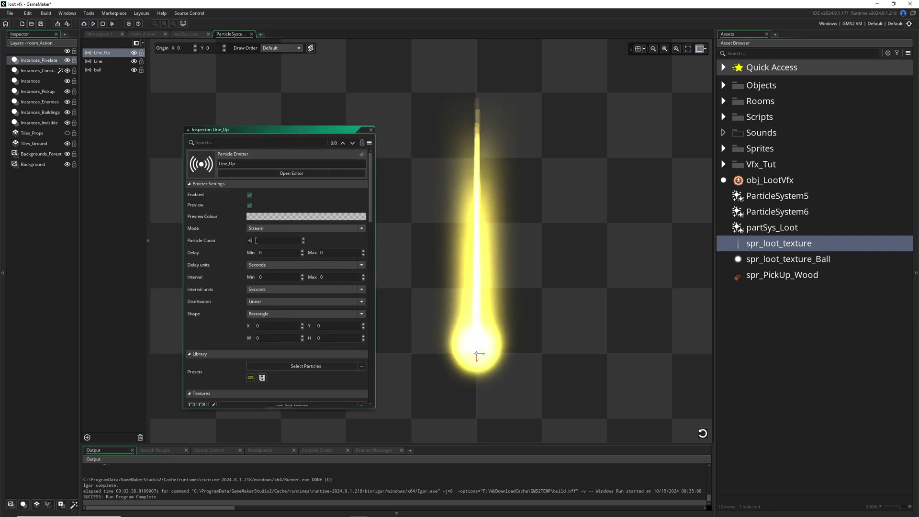
text(-30)
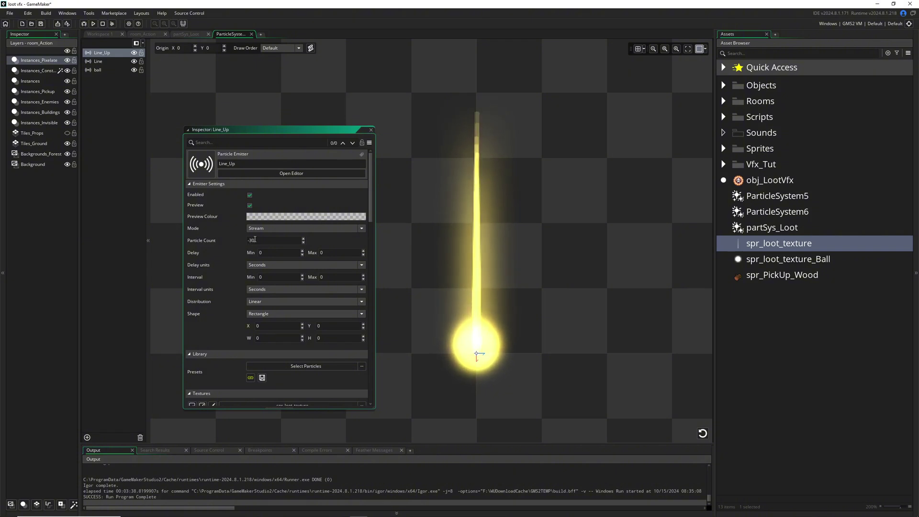
Lower the alpha of all three particle colours of the Line_Up emitter.
scroll(229, 320, down, 5)
scroll(232, 314, down, 5)
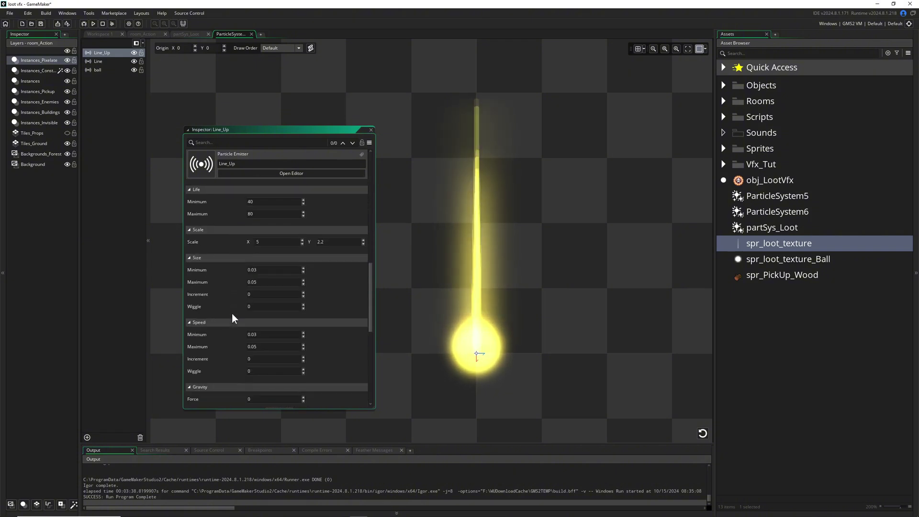
scroll(231, 313, up, 3)
click(273, 252)
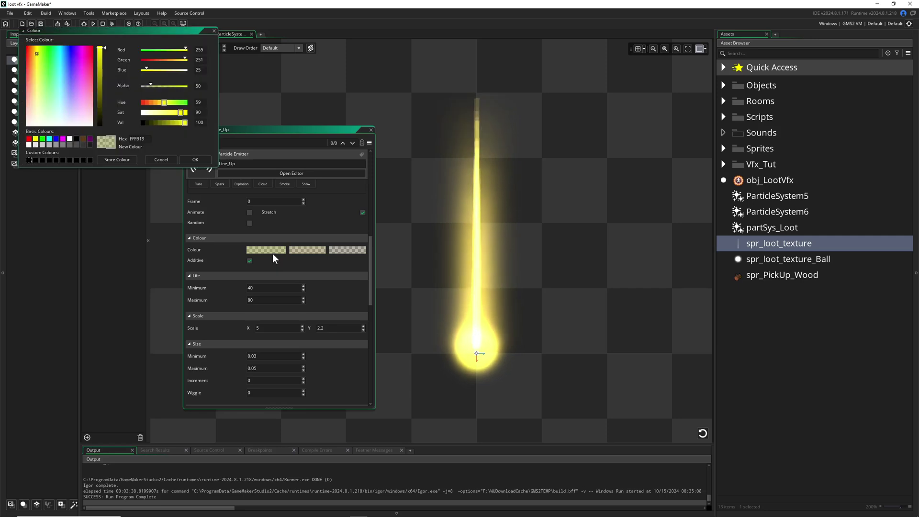
click(197, 86)
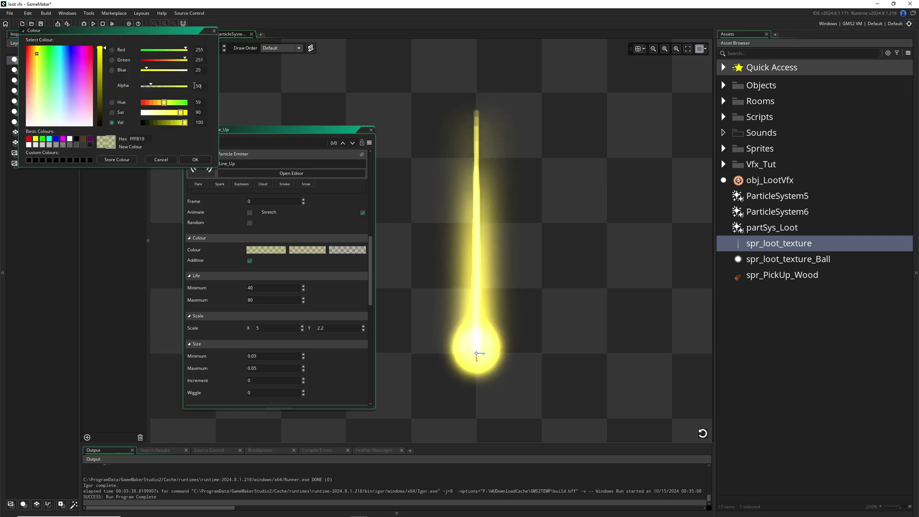
click(196, 160)
click(302, 250)
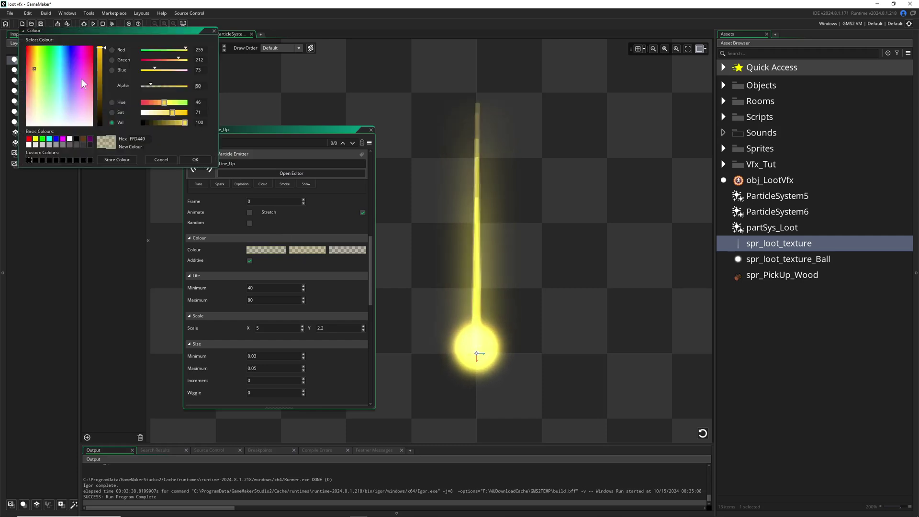
click(195, 159)
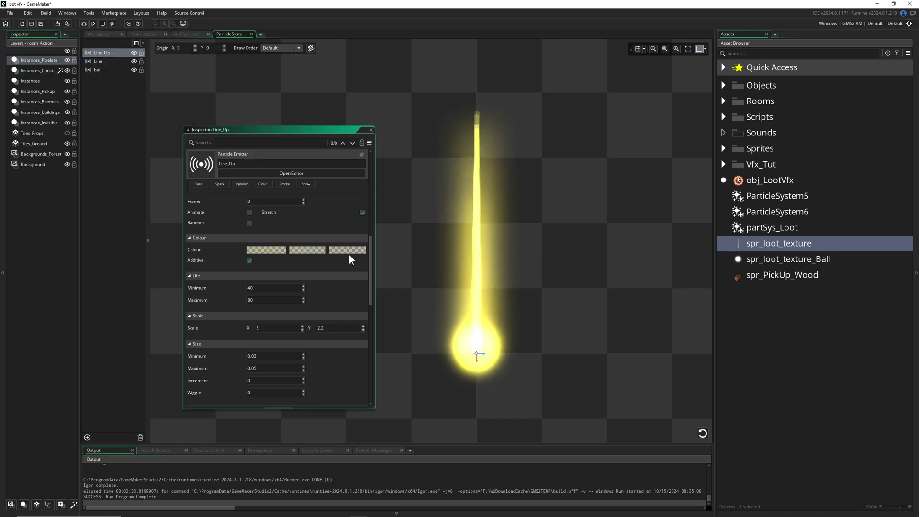
click(348, 254)
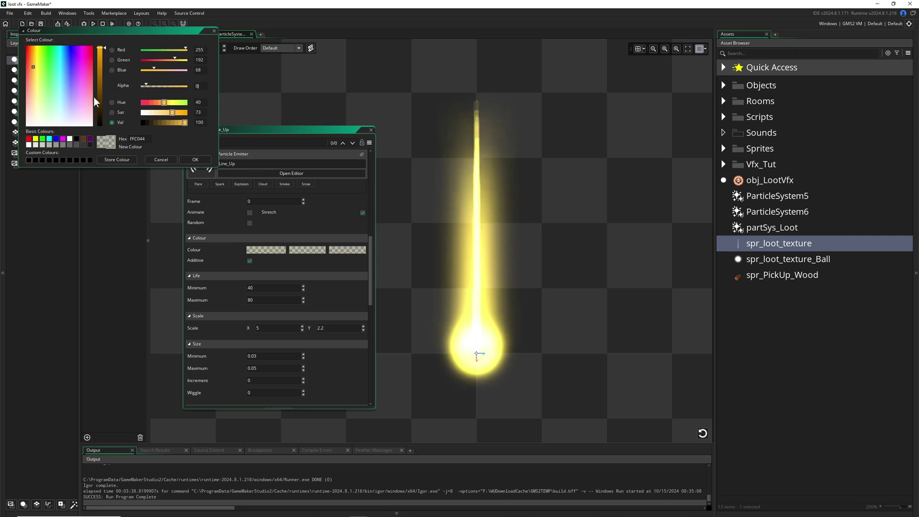
click(194, 160)
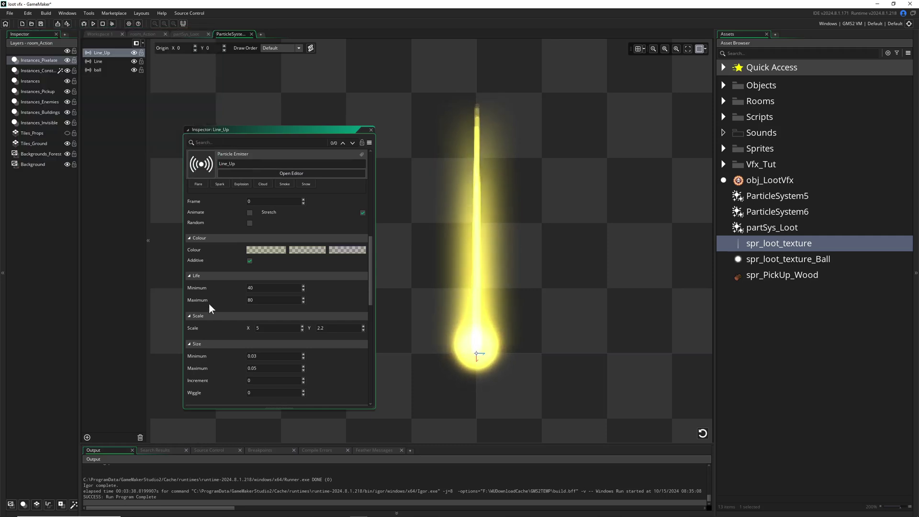
scroll(210, 303, down, 3)
click(263, 255)
key(BackSpace)
key(BackSpace)
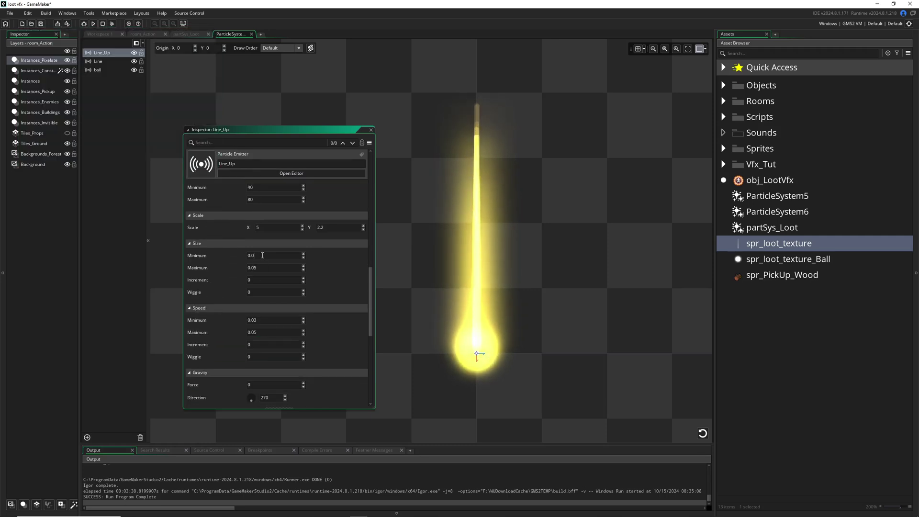
key(BackSpace)
key(BackSpace)
text(3)
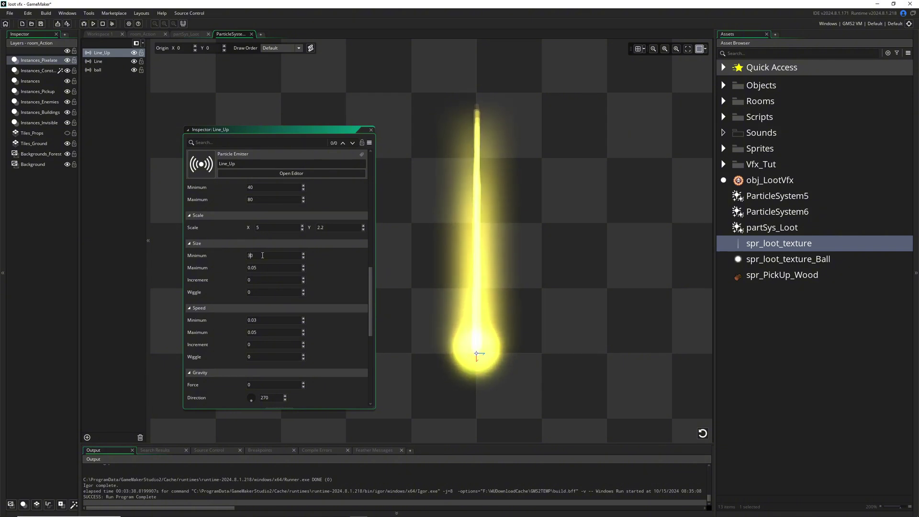
text(0)
key(BackSpace)
key(BackSpace)
text(0.0)
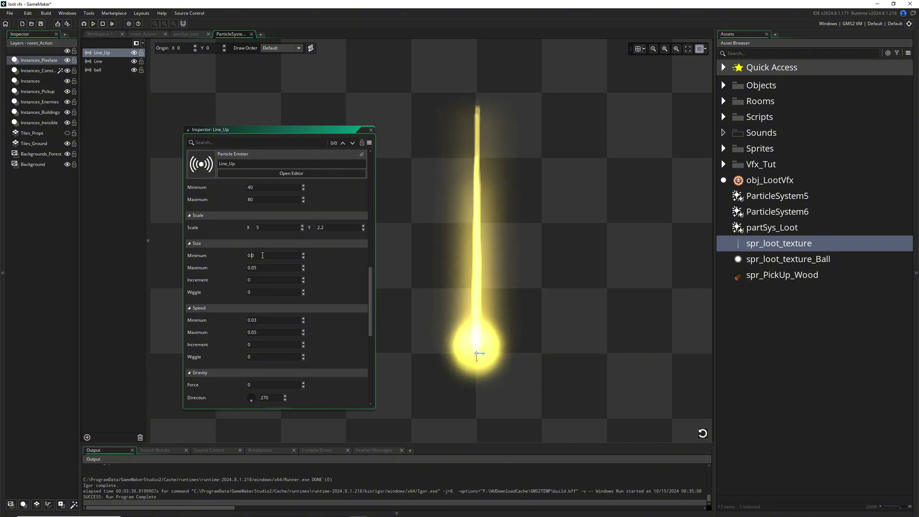
text(3)
Set the Line_Up particles' speed to a minimum of 0.3 and a maximum of 0.5, and check the beam in the preview.
click(273, 319)
key(BackSpace)
key(BackSpace)
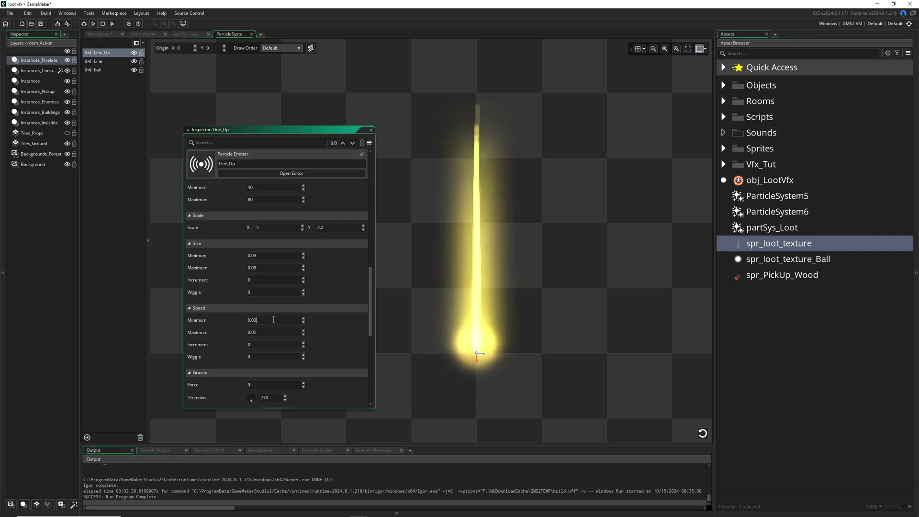
text(3)
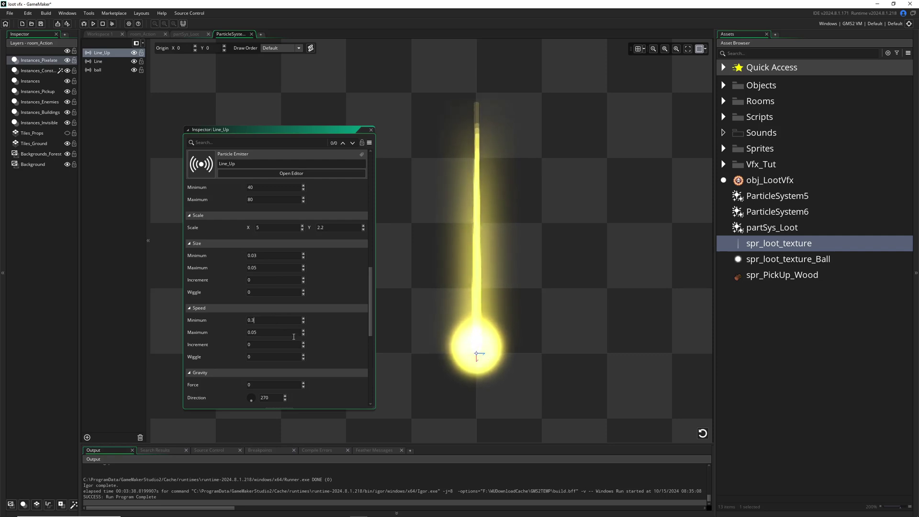
click(265, 332)
key(BackSpace)
key(BackSpace)
text(5)
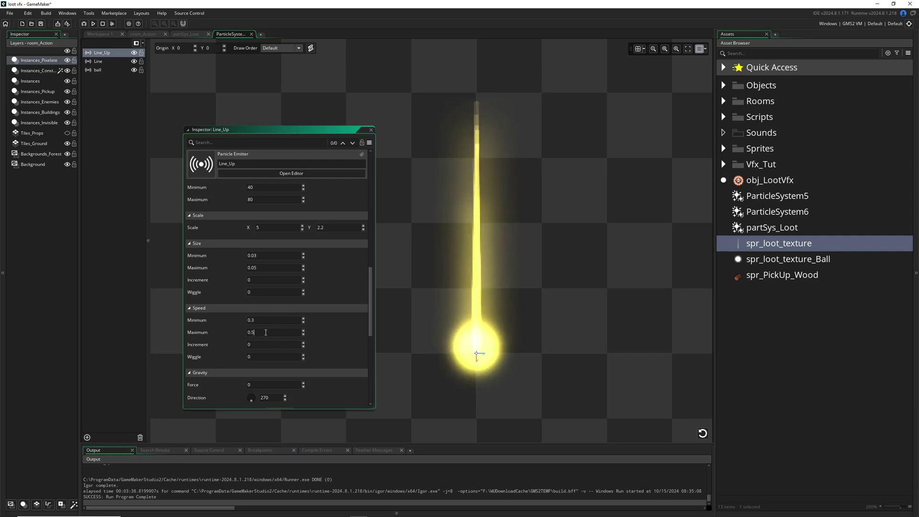
scroll(498, 297, down, 2)
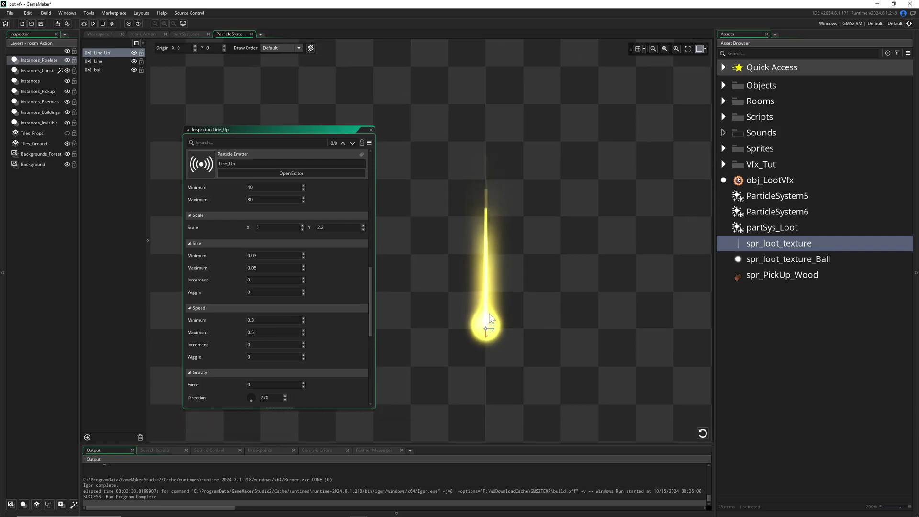
scroll(503, 316, up, 1)
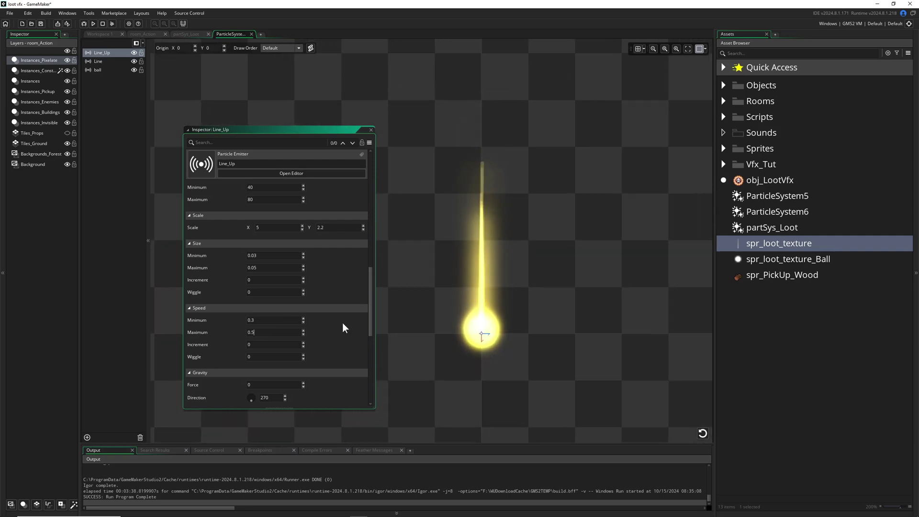
scroll(478, 309, up, 2)
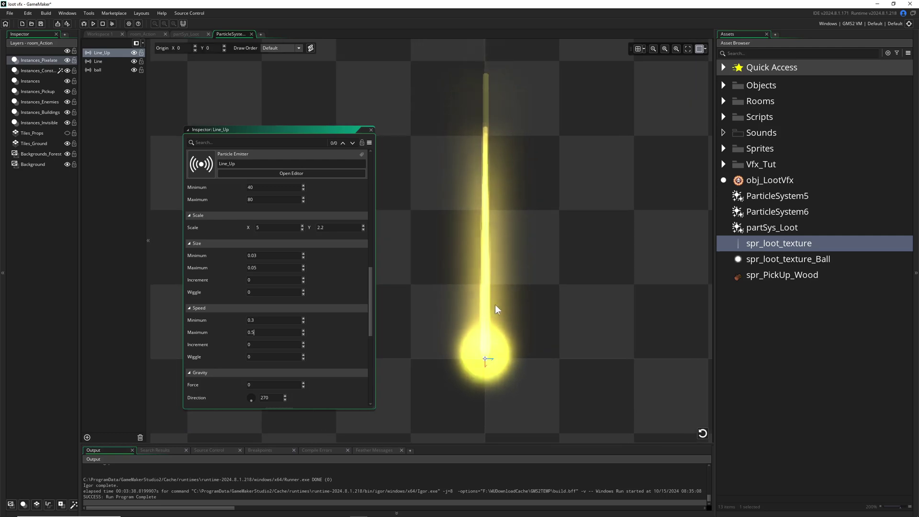
scroll(287, 316, down, 1)
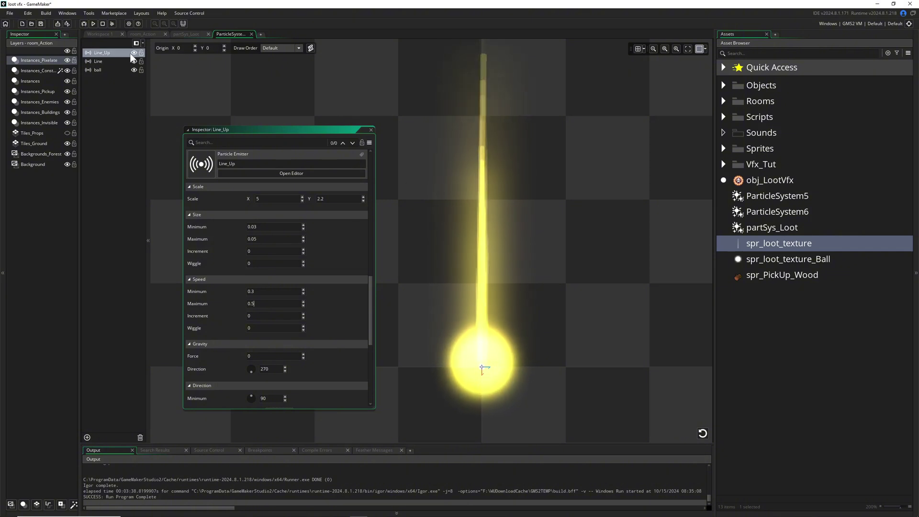
Turn off additive blending for the Line emitter and close its floating inspector.
click(102, 62)
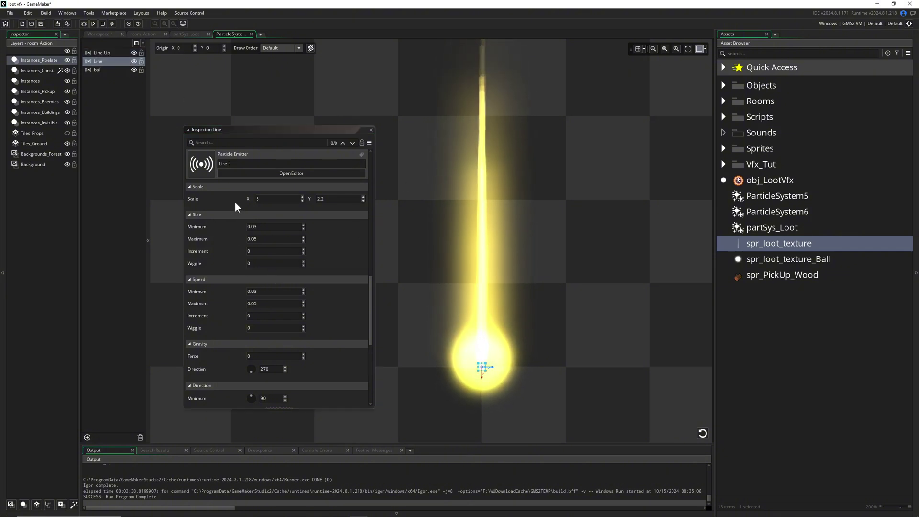
scroll(229, 216, up, 3)
click(250, 203)
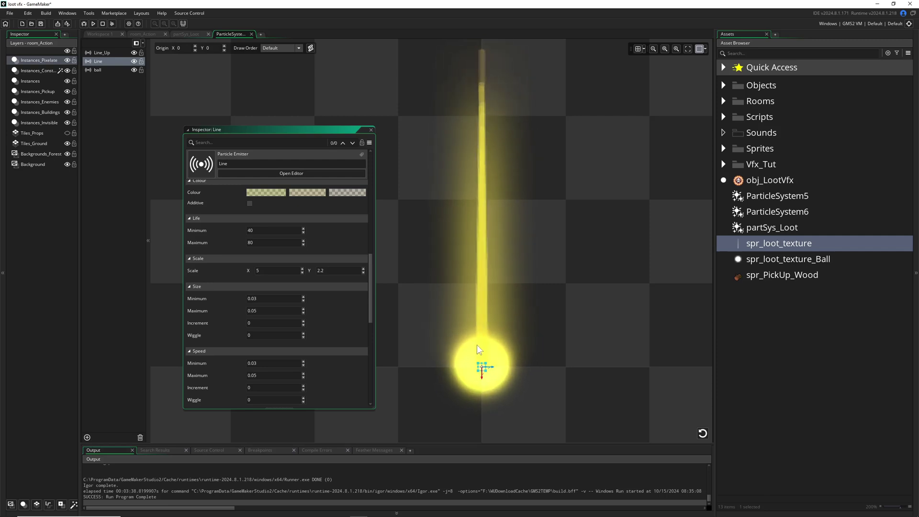
scroll(524, 266, down, 1)
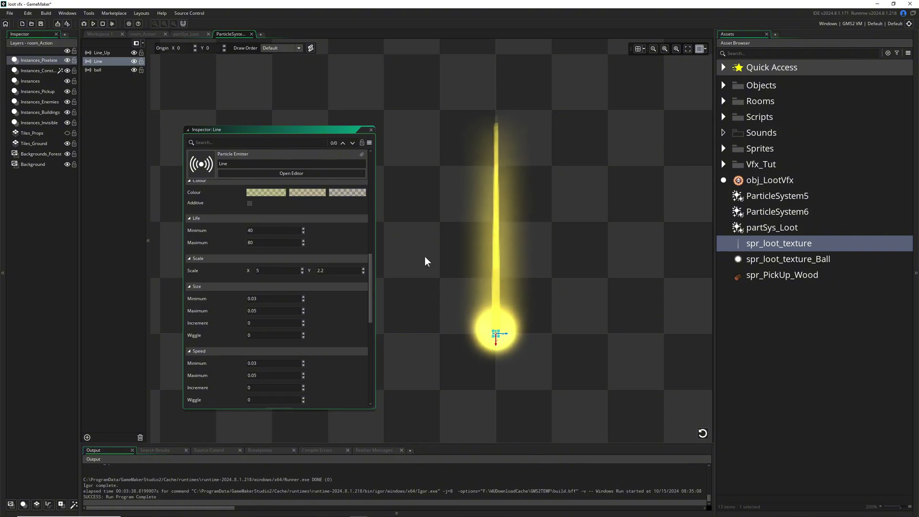
click(371, 129)
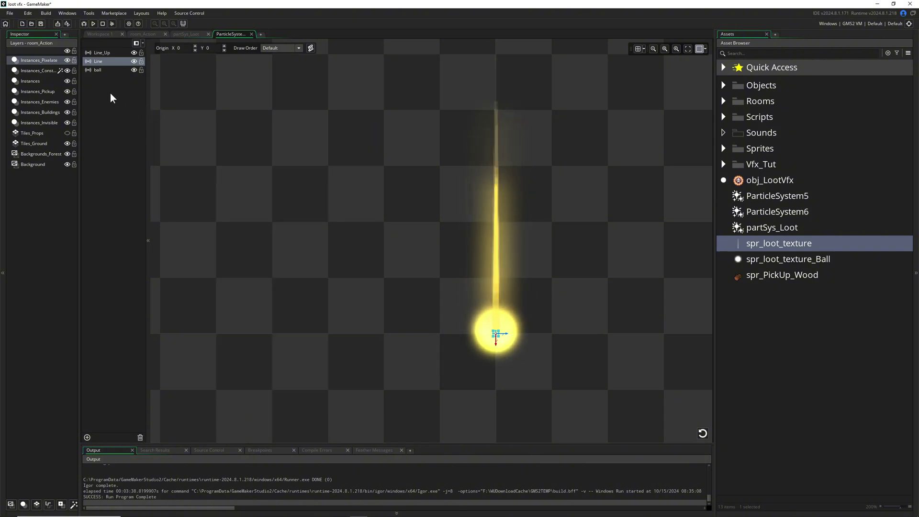
Duplicate the Line emitter and rename the copy pixel.
right_click(101, 61)
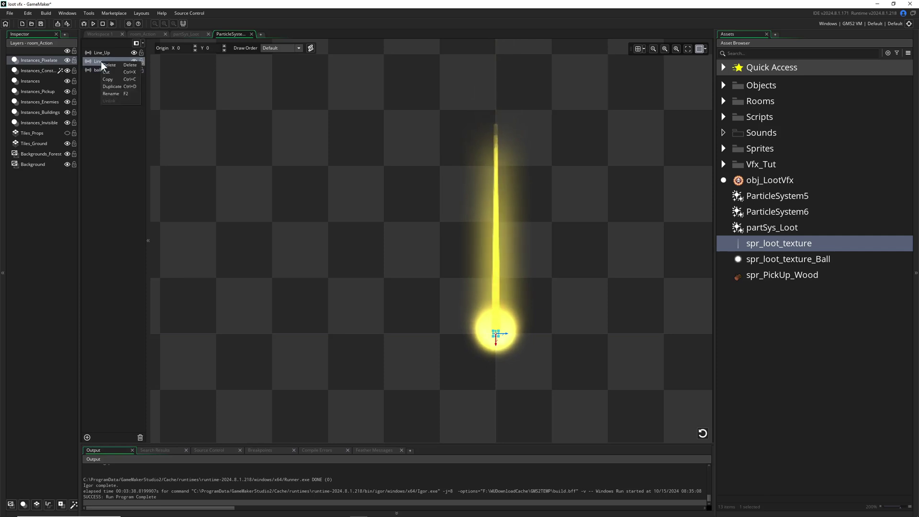
click(116, 87)
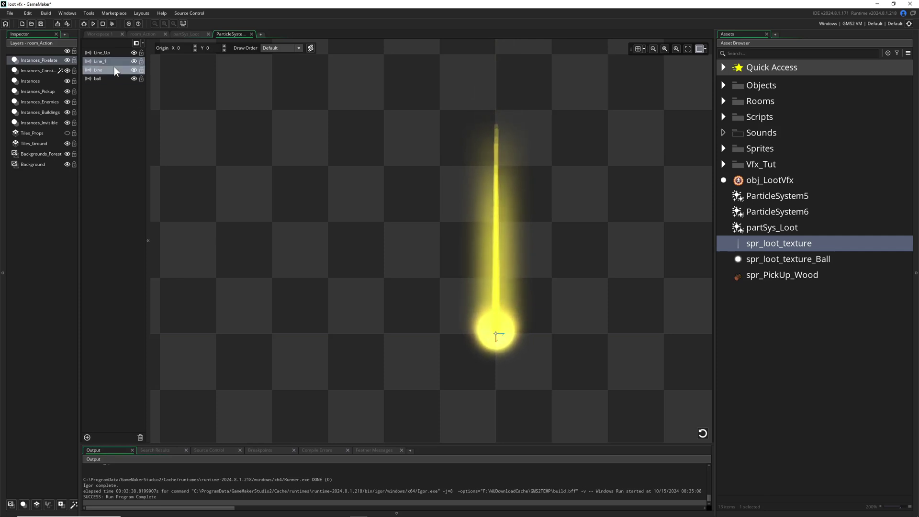
right_click(104, 61)
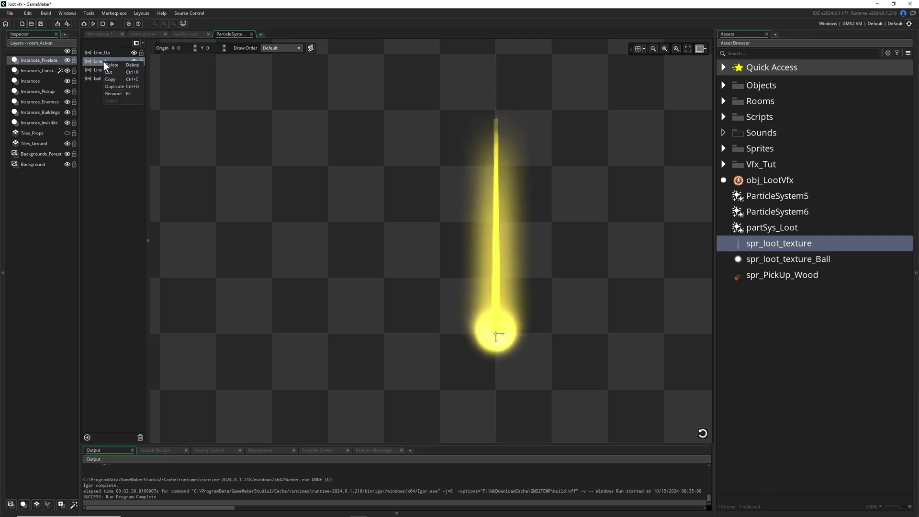
click(119, 94)
text(pixel)
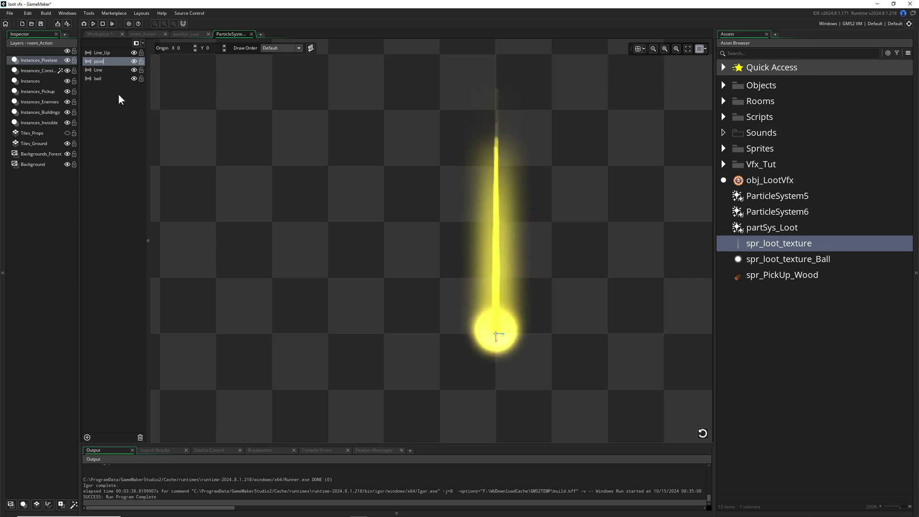
key(Return)
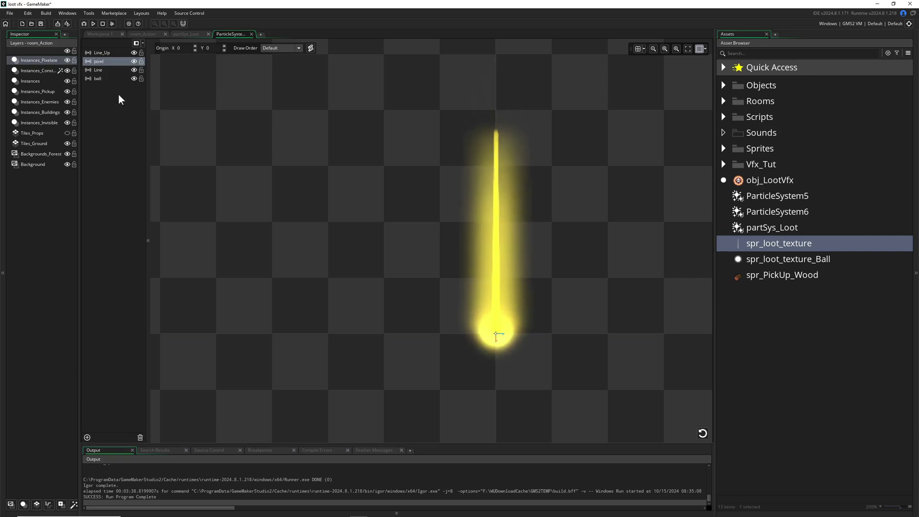
Open the Line emitter in a floating inspector and enlarge it over the preview area.
click(108, 72)
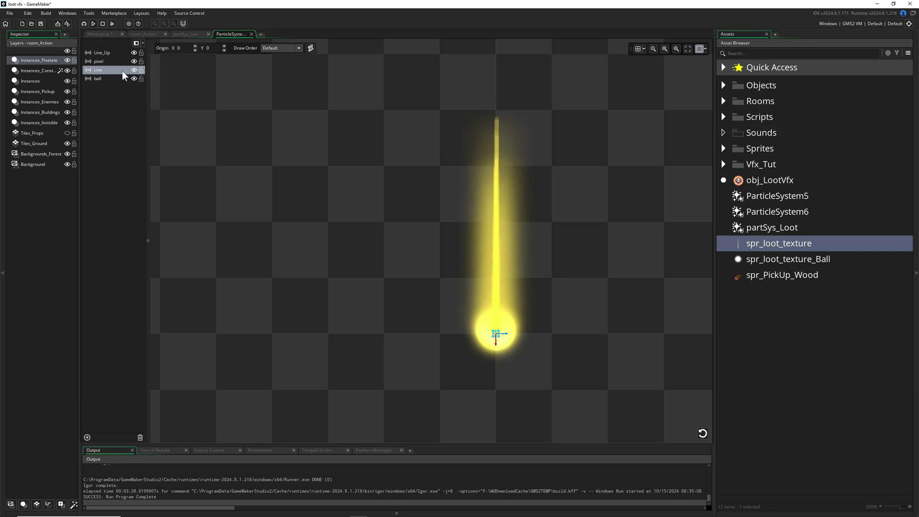
click(63, 14)
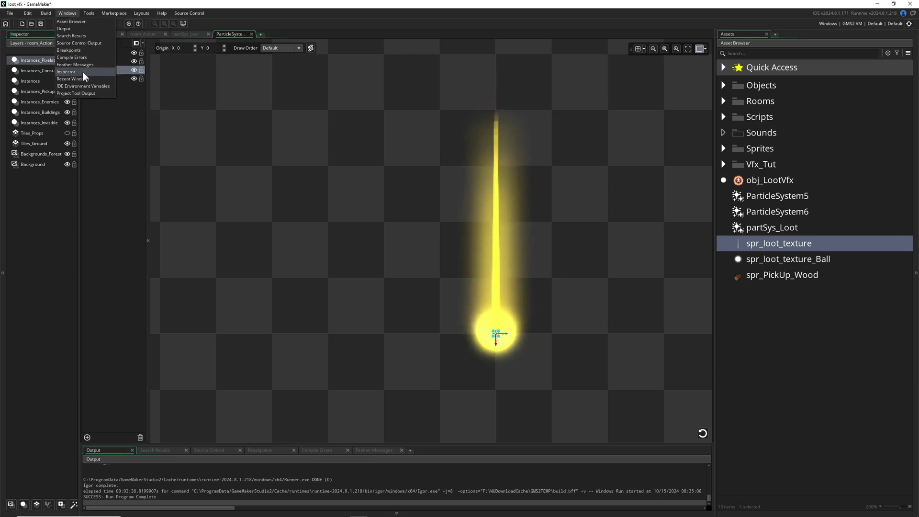
click(82, 72)
drag(40, 310, 242, 166)
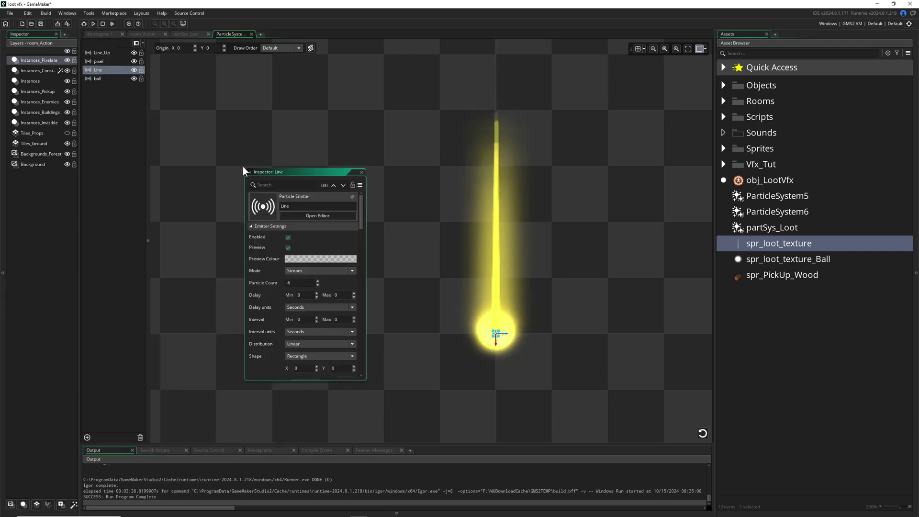
scroll(283, 320, down, 2)
scroll(316, 340, down, 3)
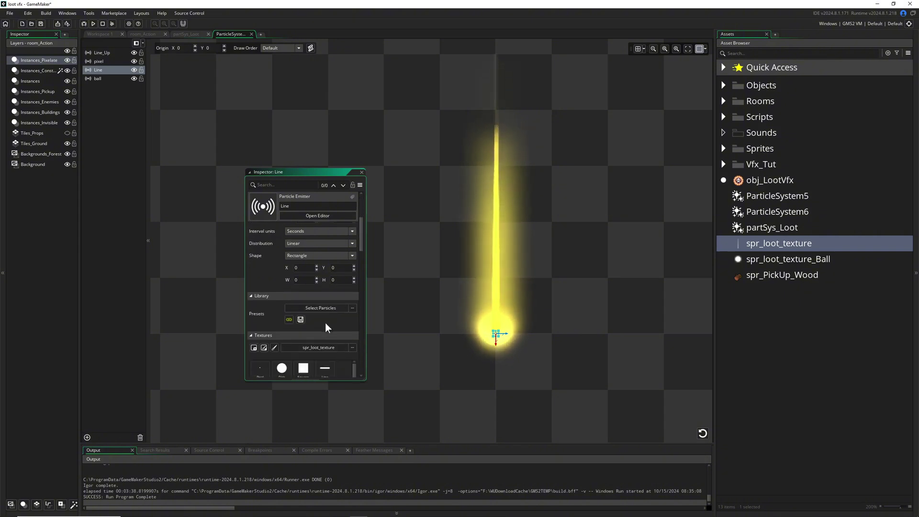
scroll(325, 327, down, 1)
drag(367, 379, 446, 415)
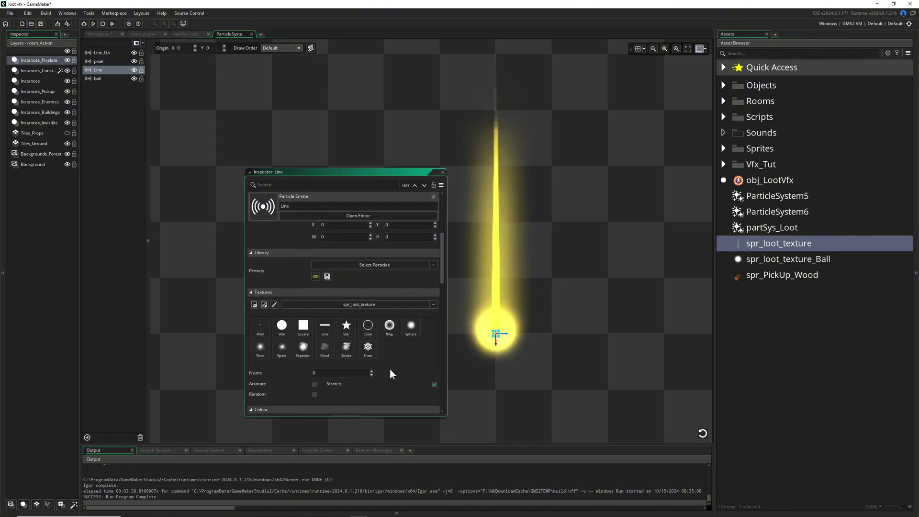
Compare the texture, colour and additive settings of the Line, ball and Line_Up emitters.
scroll(335, 358, down, 2)
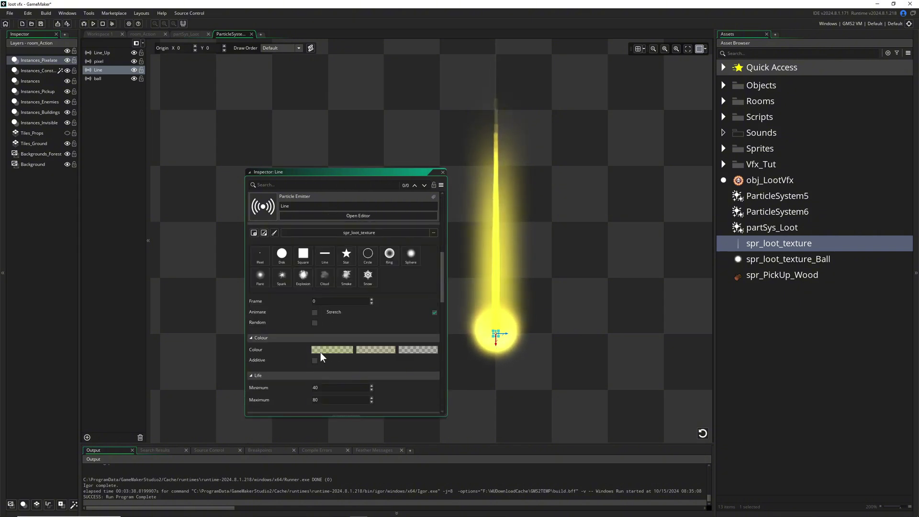
click(99, 78)
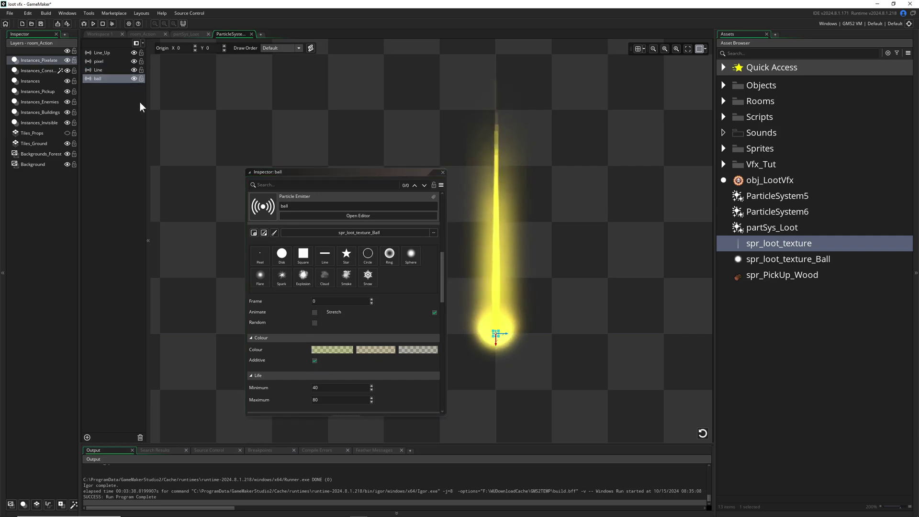
click(102, 52)
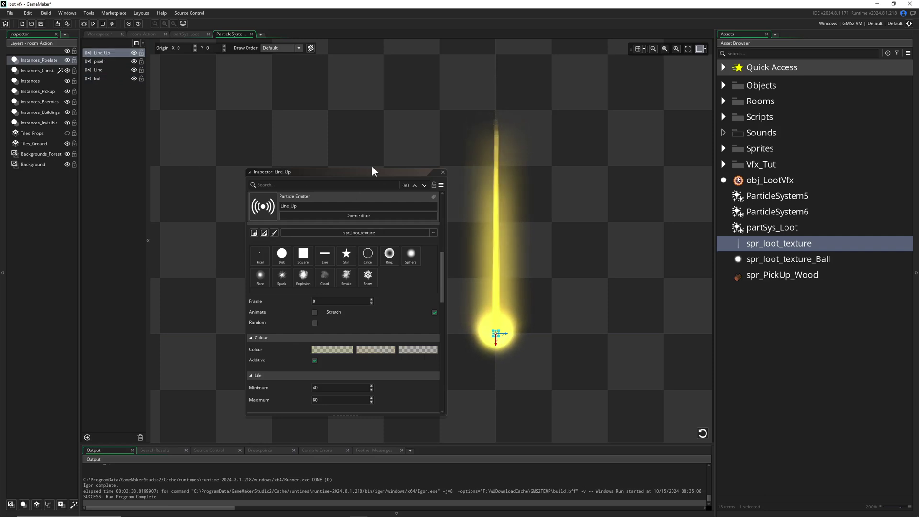
drag(372, 168, 313, 161)
Give the pixel emitter the built-in Pixel texture, and reposition and enlarge its inspector.
click(105, 61)
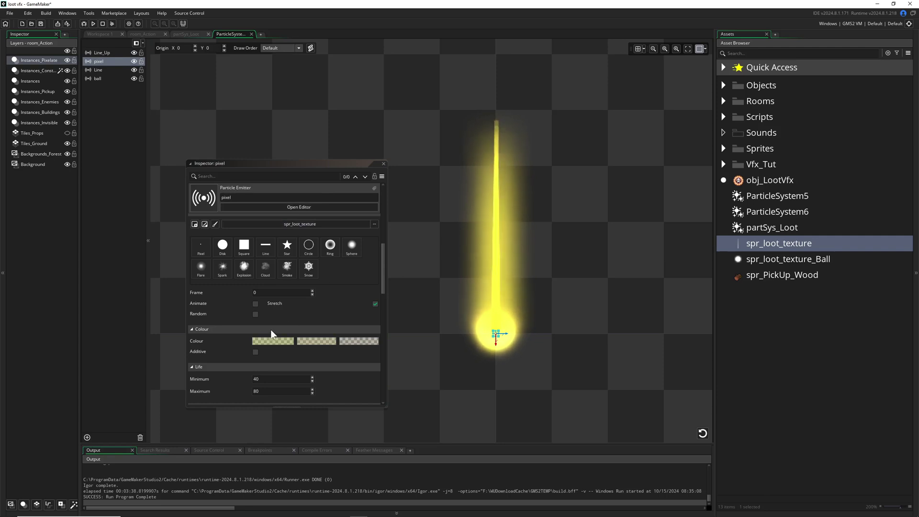
scroll(272, 285, up, 2)
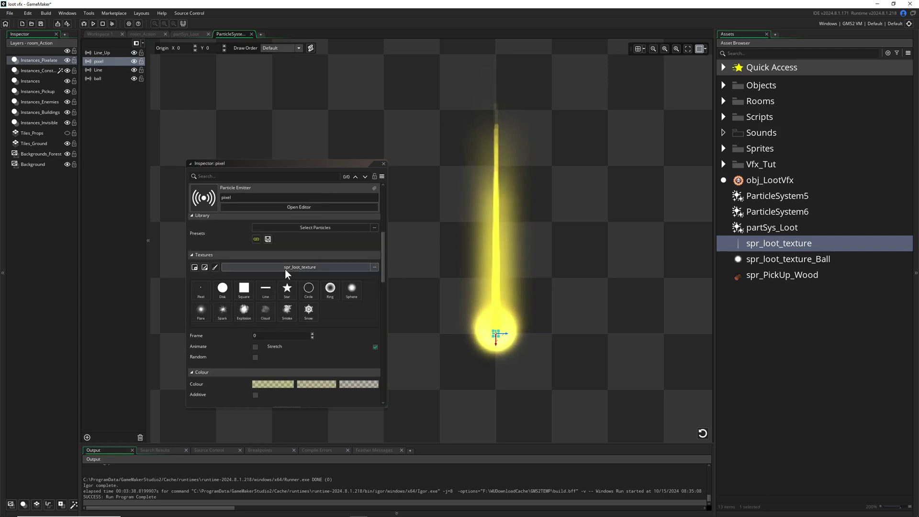
click(200, 289)
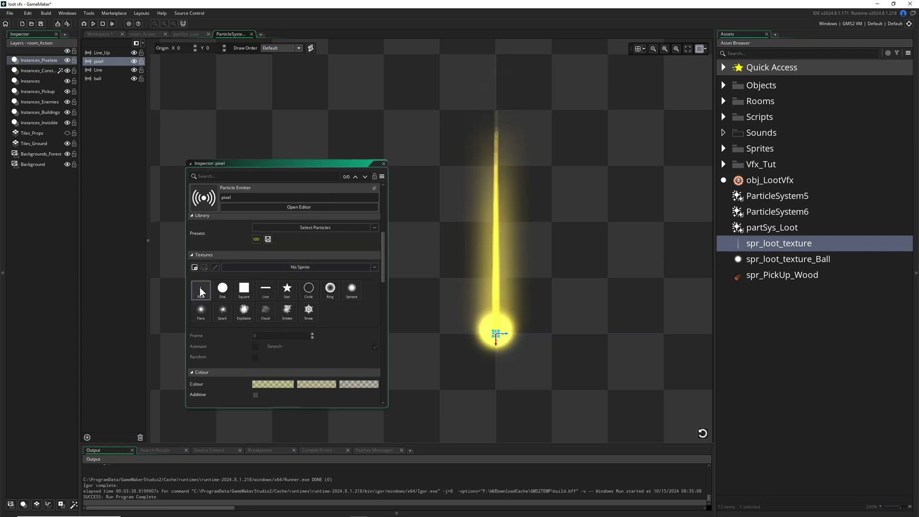
scroll(287, 335, down, 8)
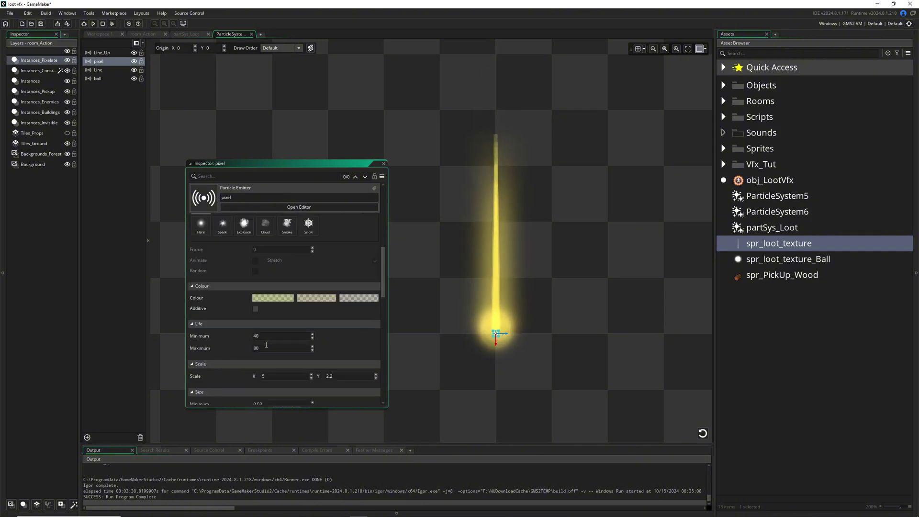
drag(319, 163, 276, 92)
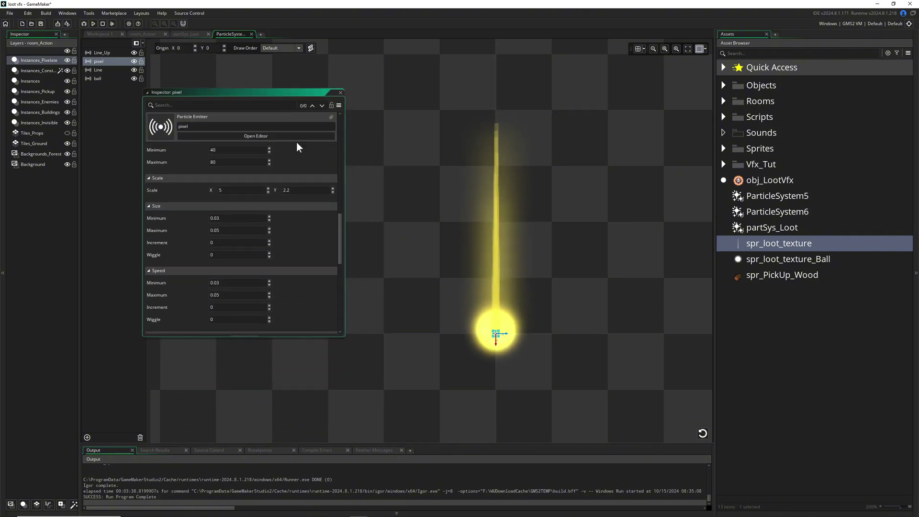
drag(342, 335, 428, 426)
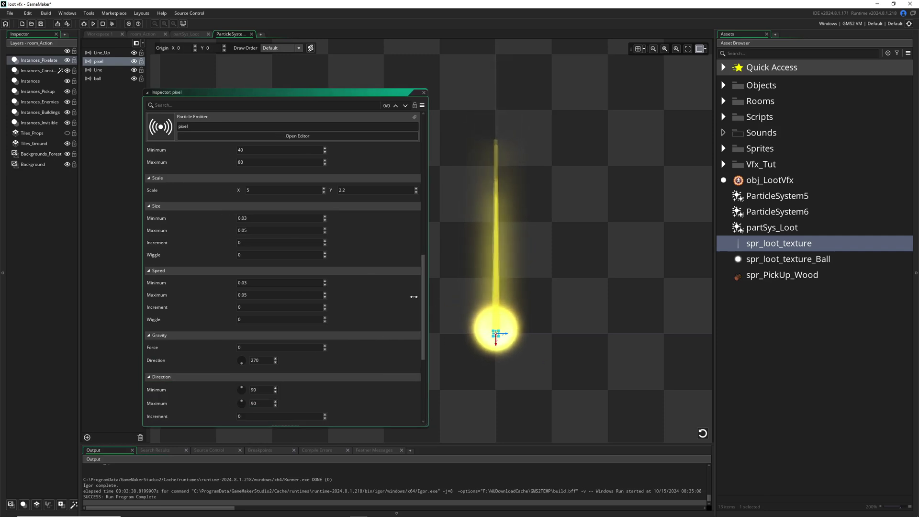
Set the pixel emitter's rectangular region to width 9 and height 7 and move it to Y -1 over the ball.
scroll(254, 311, up, 10)
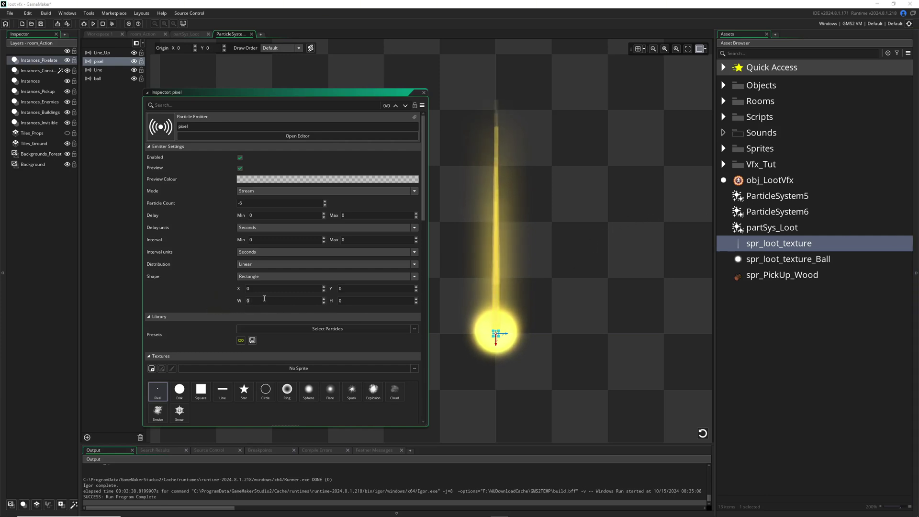
text(9)
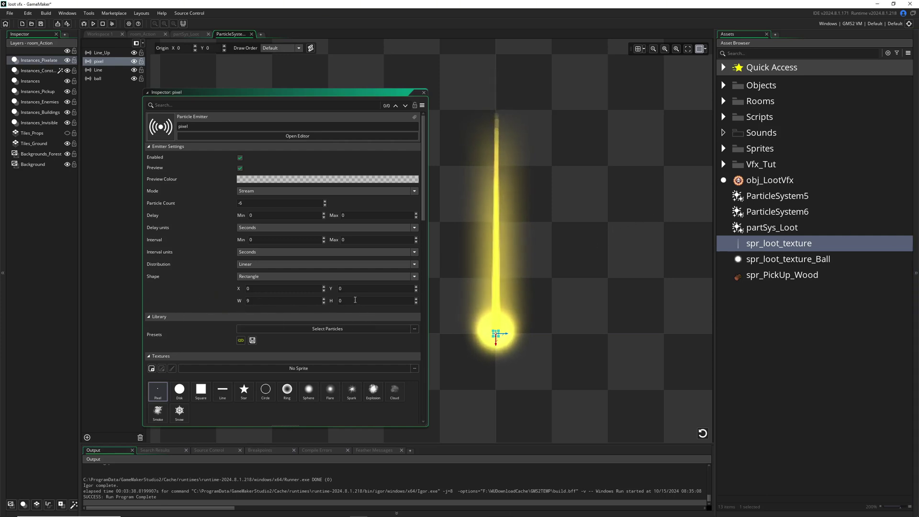
click(354, 300)
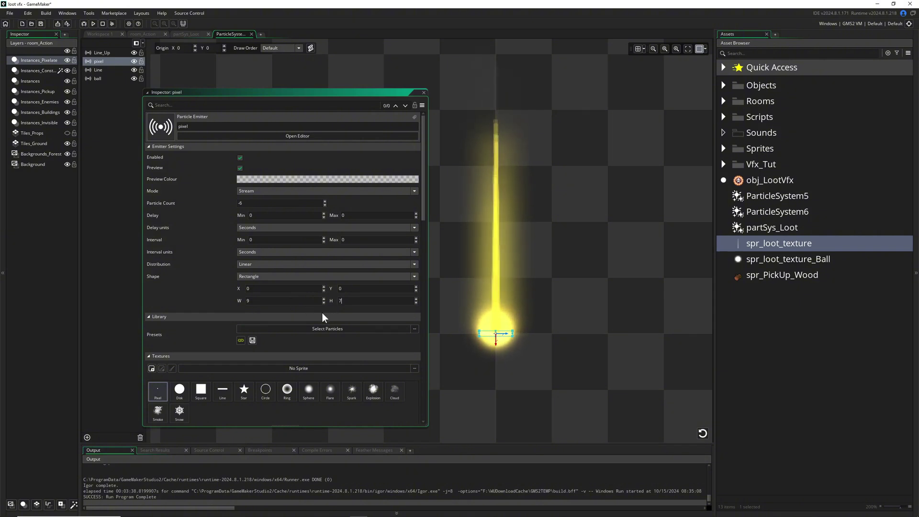
text(7)
drag(498, 335, 498, 373)
scroll(489, 390, up, 2)
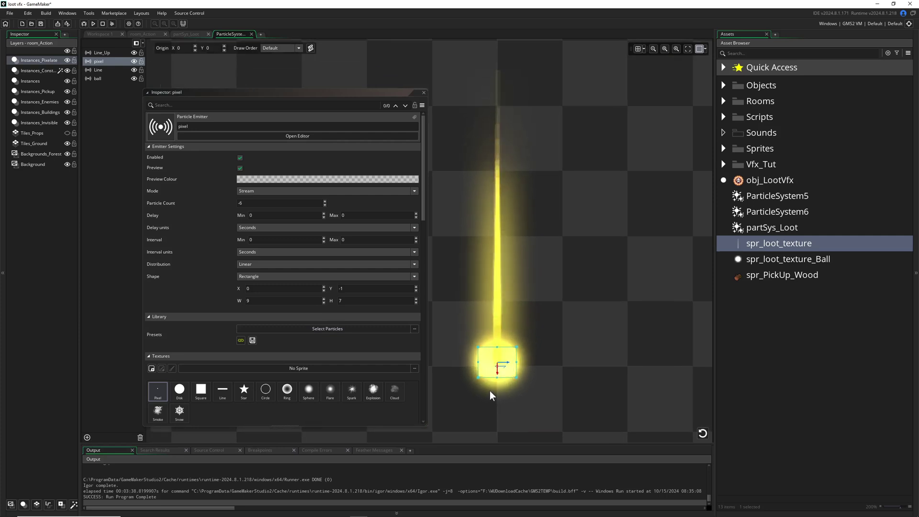
Set the pixel emitter's particle scale to 1 in X and Y and its minimum and maximum size to 1.
scroll(179, 257, down, 3)
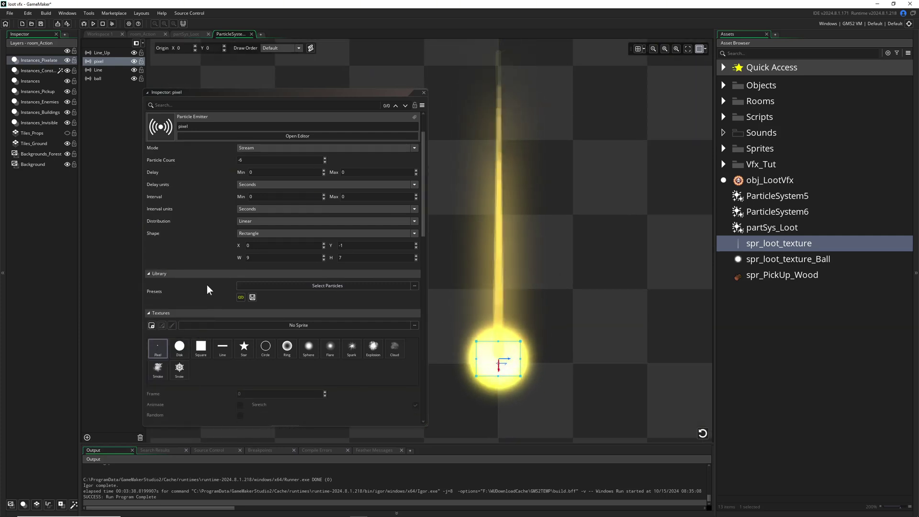
scroll(199, 273, down, 4)
scroll(200, 263, down, 10)
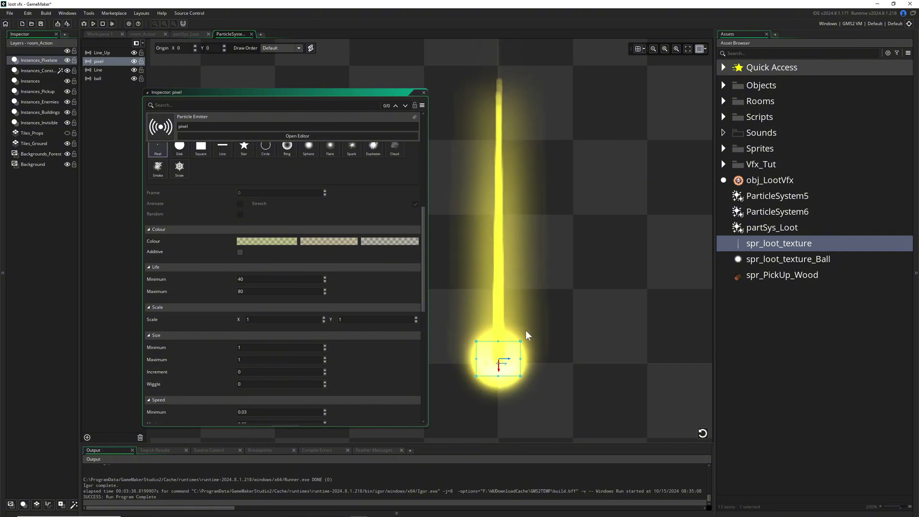
Set the pixel particles' life to 80 minimum and 160 maximum and their speed to 0.3 minimum and 0.7 maximum.
scroll(232, 337, down, 1)
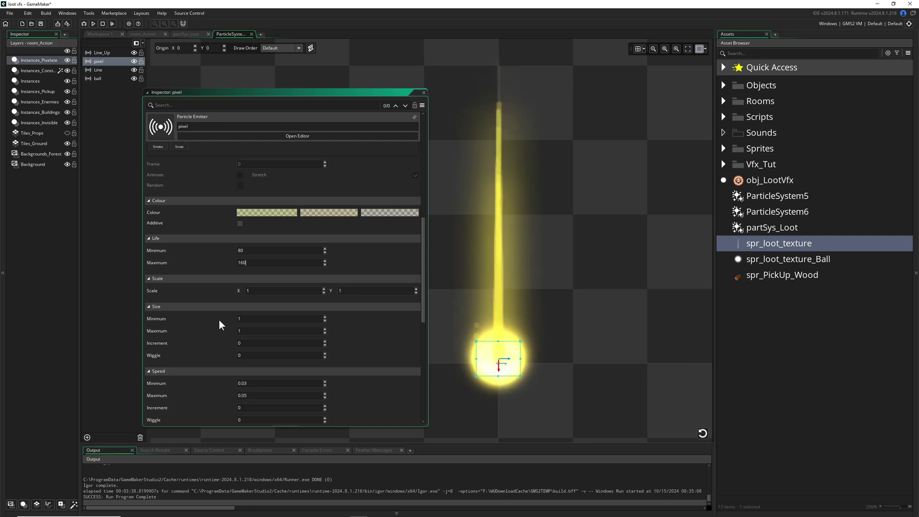
scroll(252, 342, down, 2)
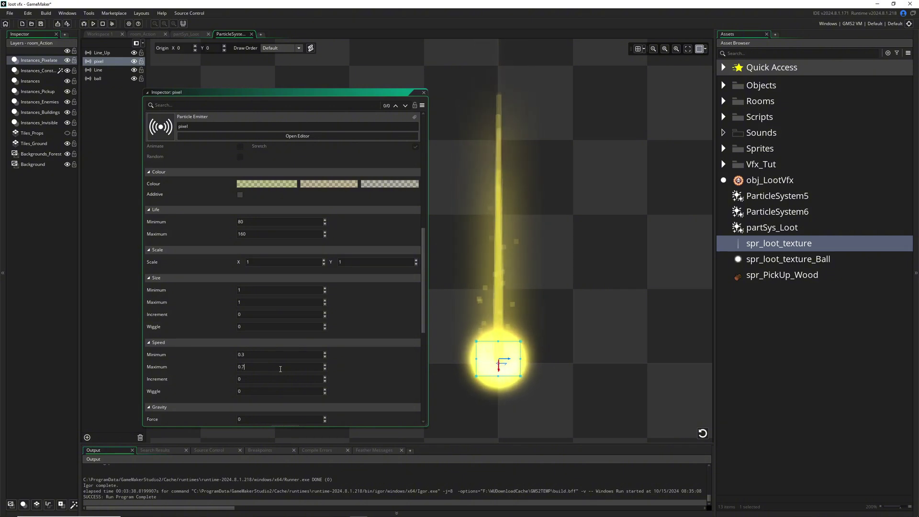
scroll(517, 293, down, 2)
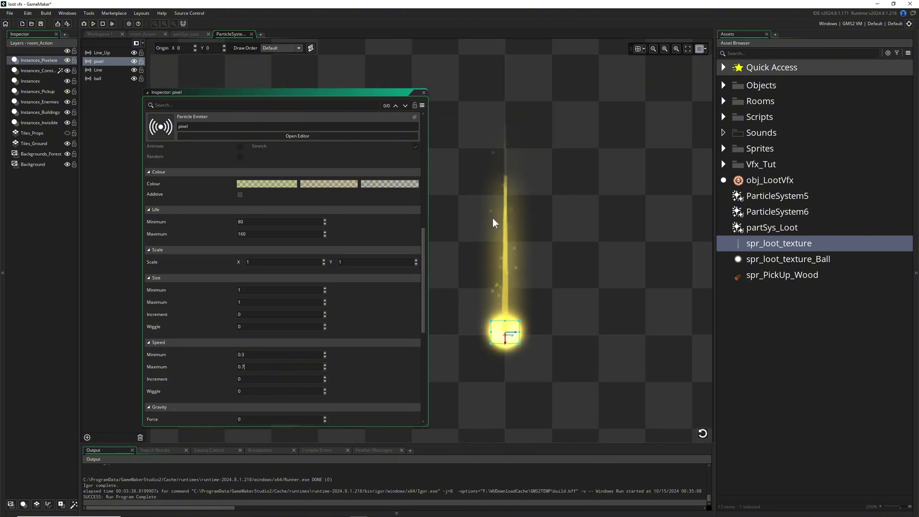
Open the pixel emitter's third particle colour for checking and set the speed increment to -0.005.
click(380, 185)
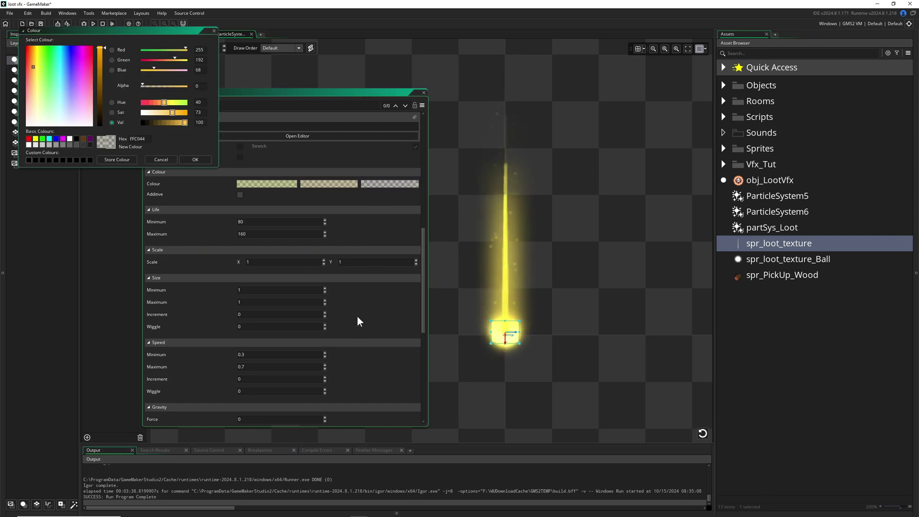
scroll(252, 309, down, 3)
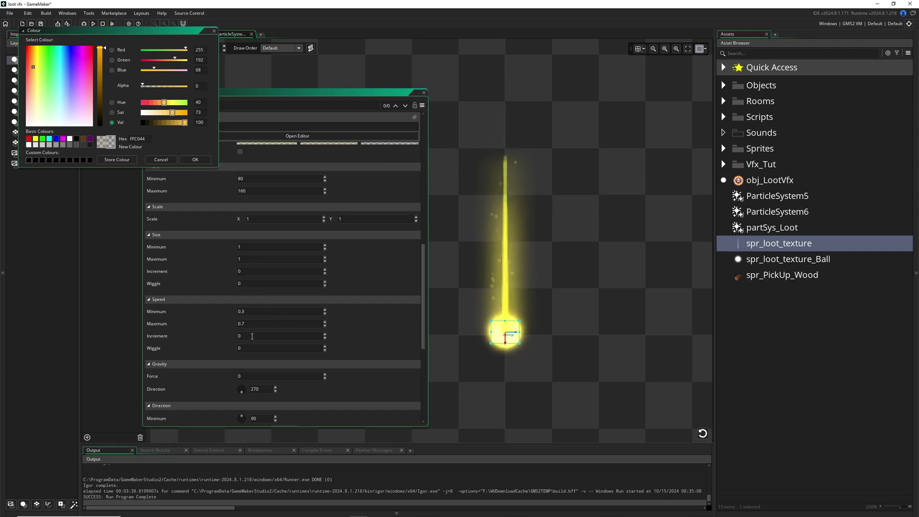
click(252, 336)
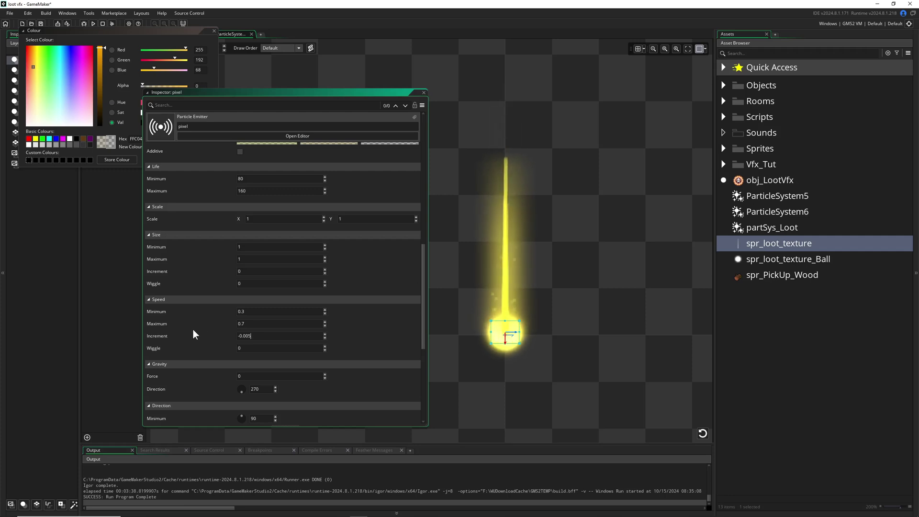
Set the pixel particles' direction to 79 minimum and 100 maximum.
scroll(242, 329, down, 3)
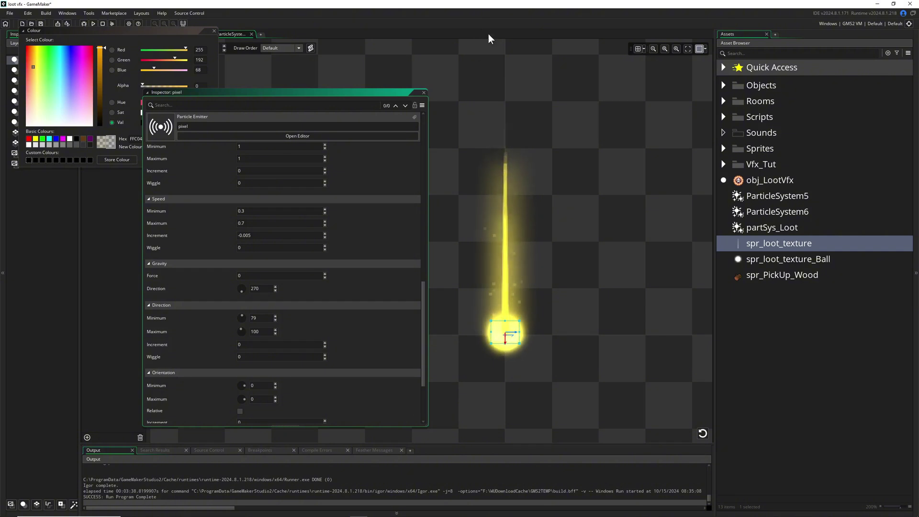
Use the ParticleSystem6 asset's name as the particle system in the part_system_create_layer call of obj_LootVfx's Create event and run the game.
right_click(786, 214)
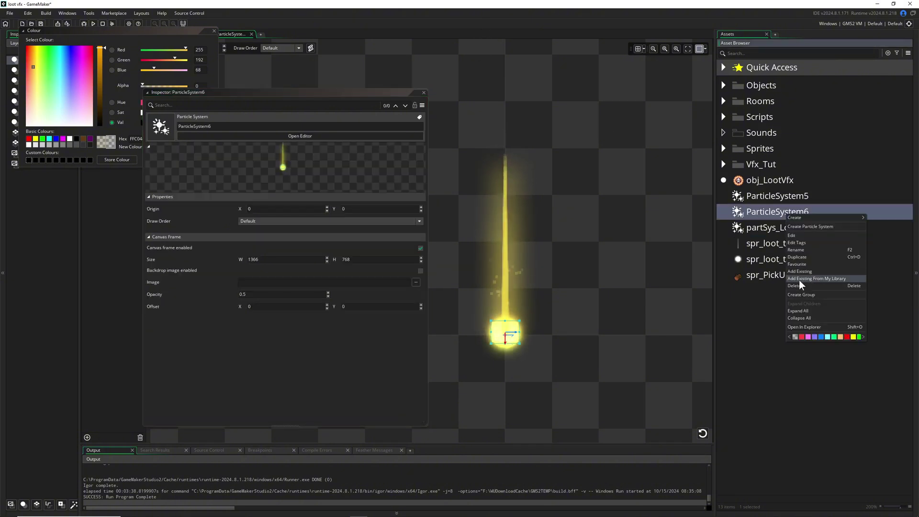
click(795, 250)
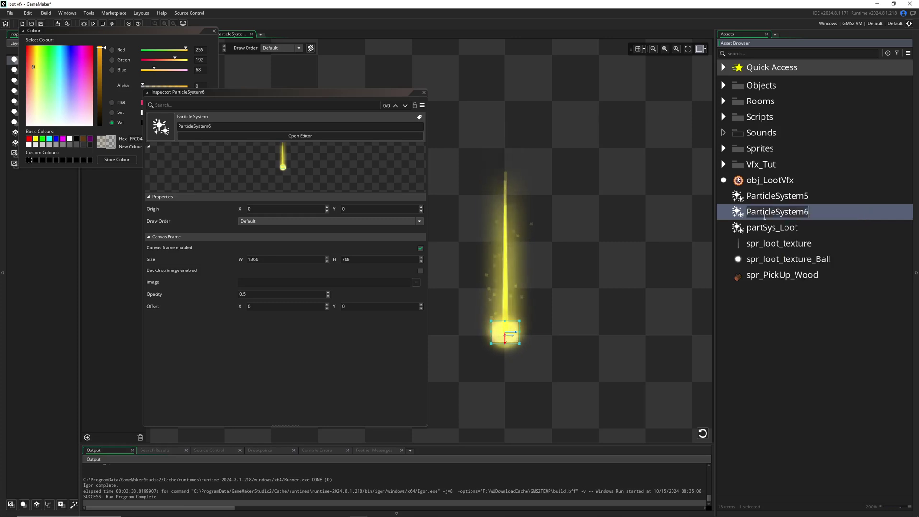
click(214, 31)
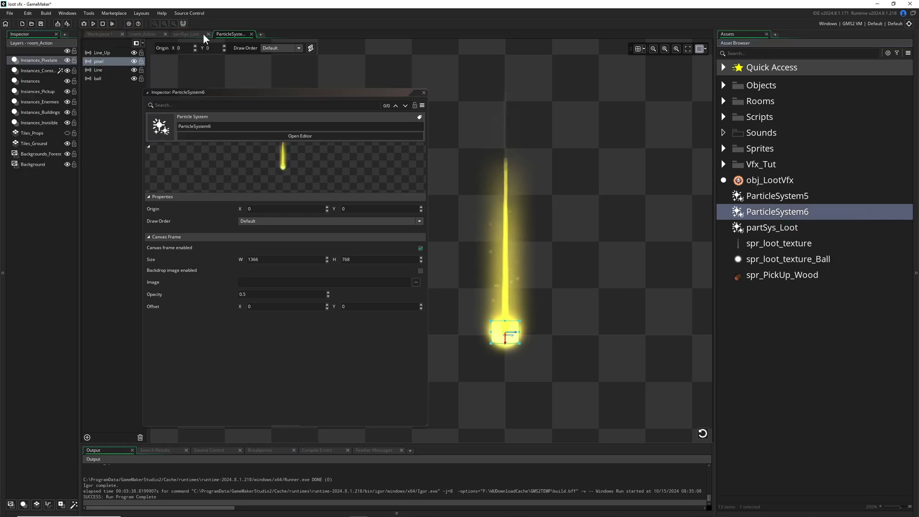
click(203, 34)
click(144, 34)
click(101, 34)
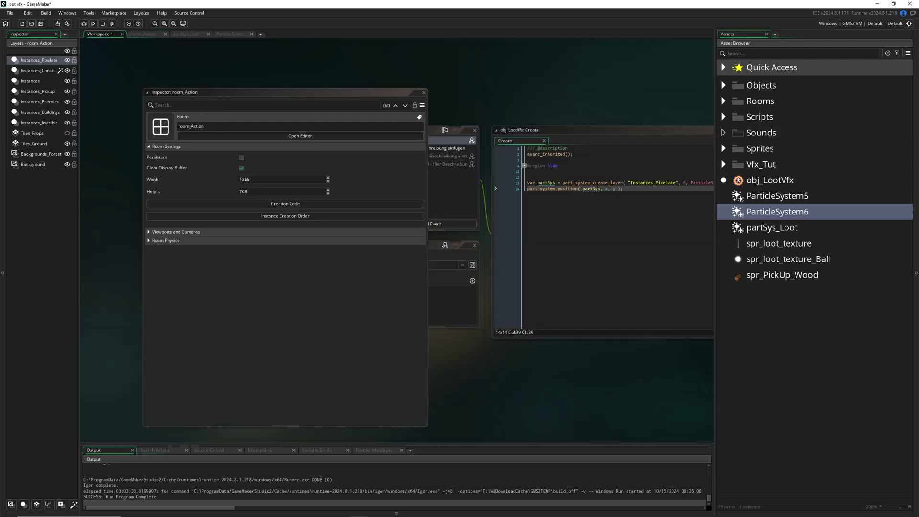
click(595, 191)
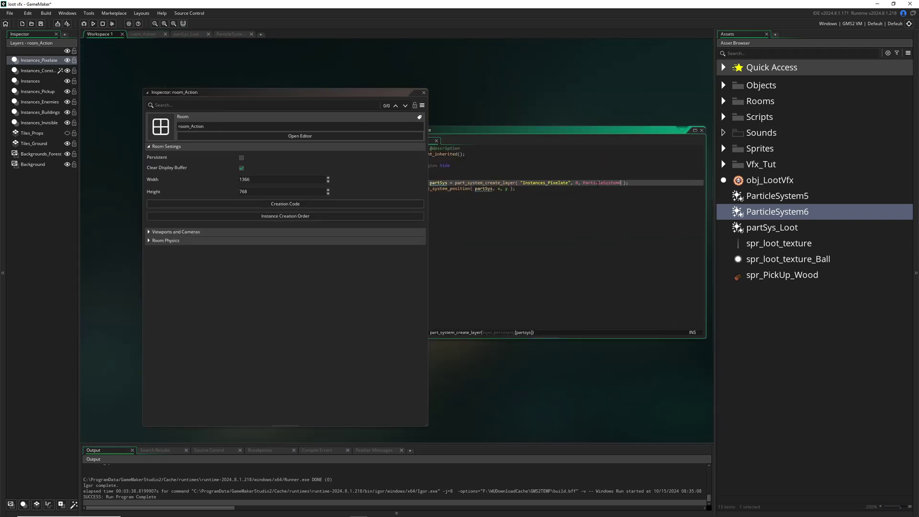
key(F5)
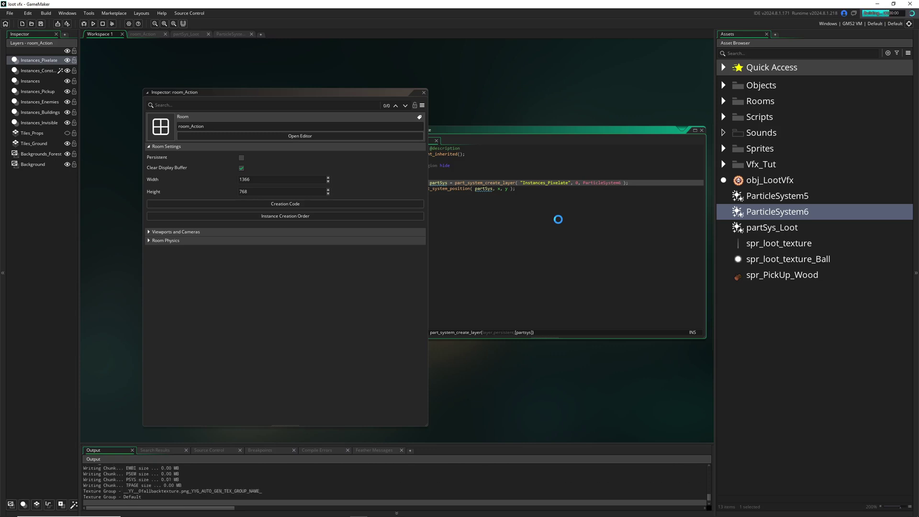